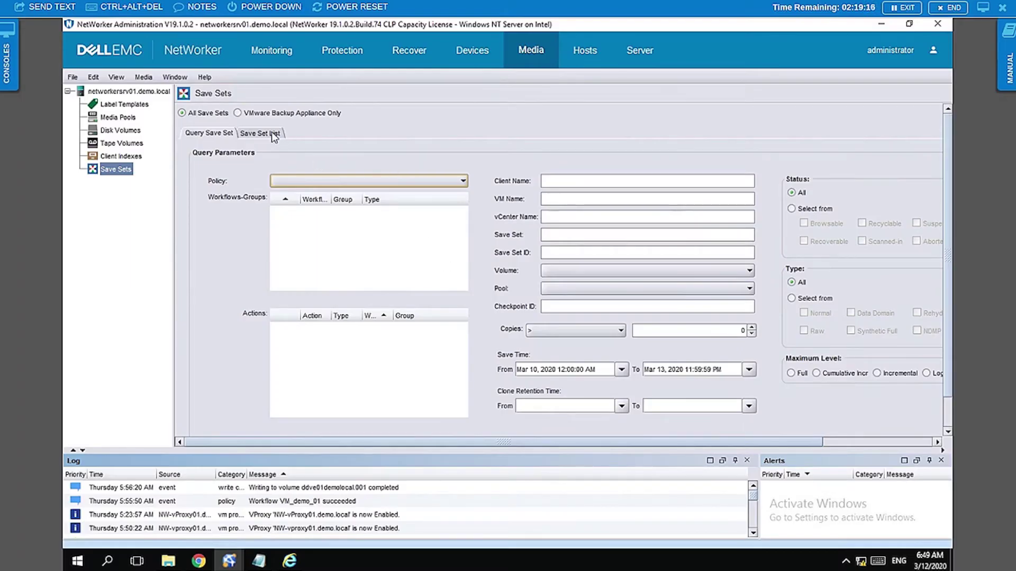
Open the Save Set List and select the OracleCentos VM backup row
left_click(271, 133)
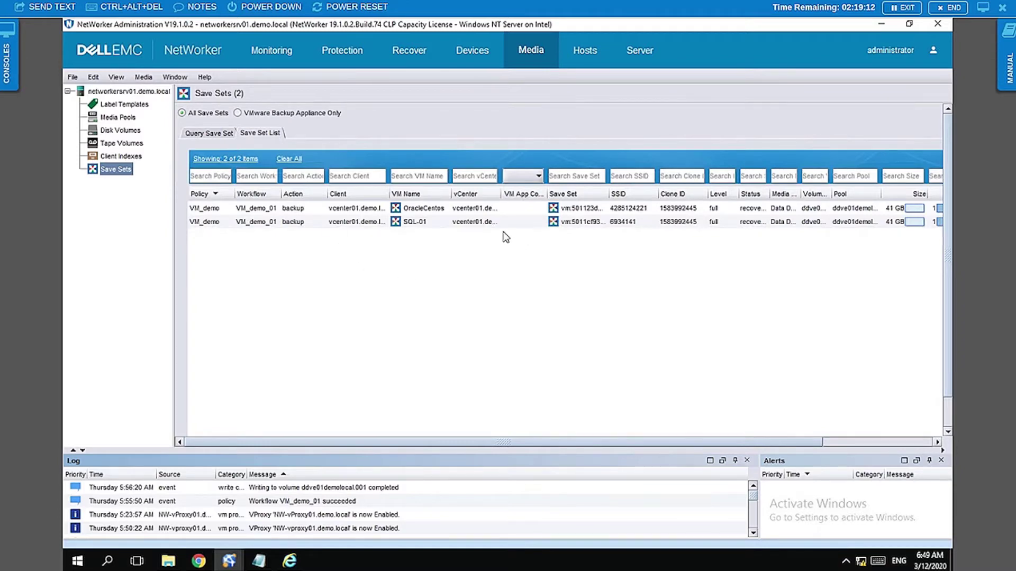
left_click(462, 210)
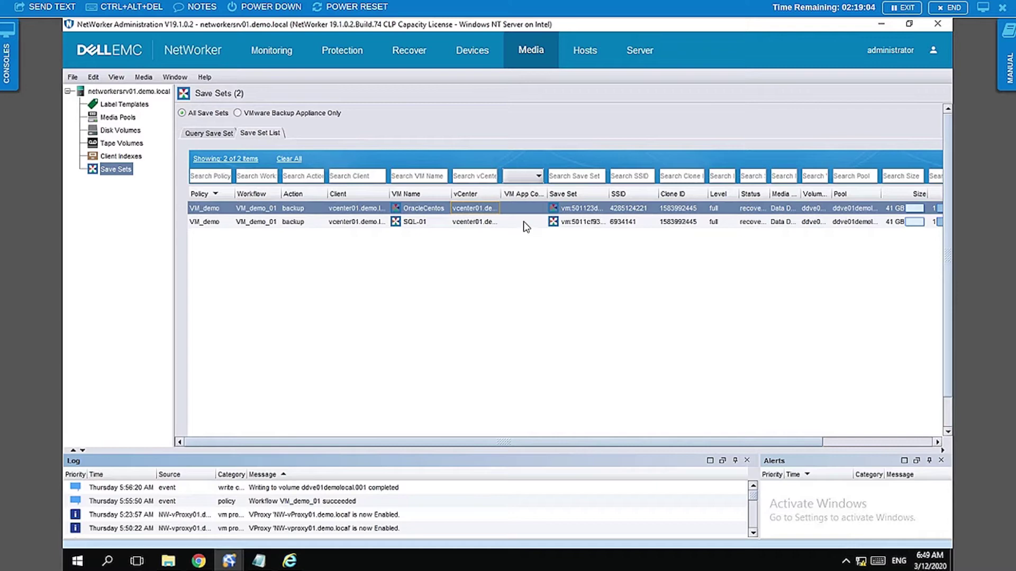
left_click(419, 226)
left_click(433, 213)
Power off the OracleCentos VM in vSphere Web Client
mouse_move(198, 562)
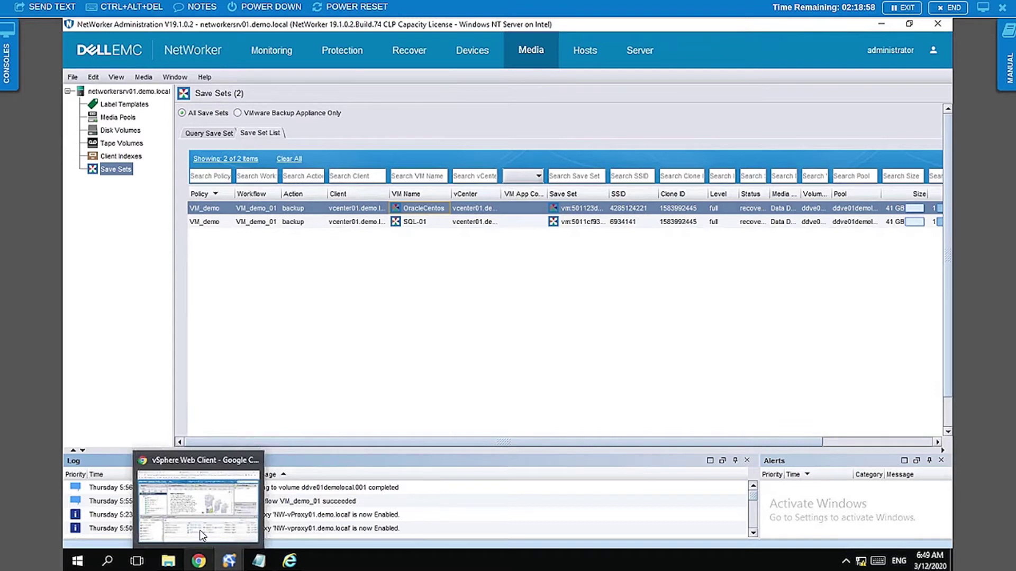
left_click(202, 534)
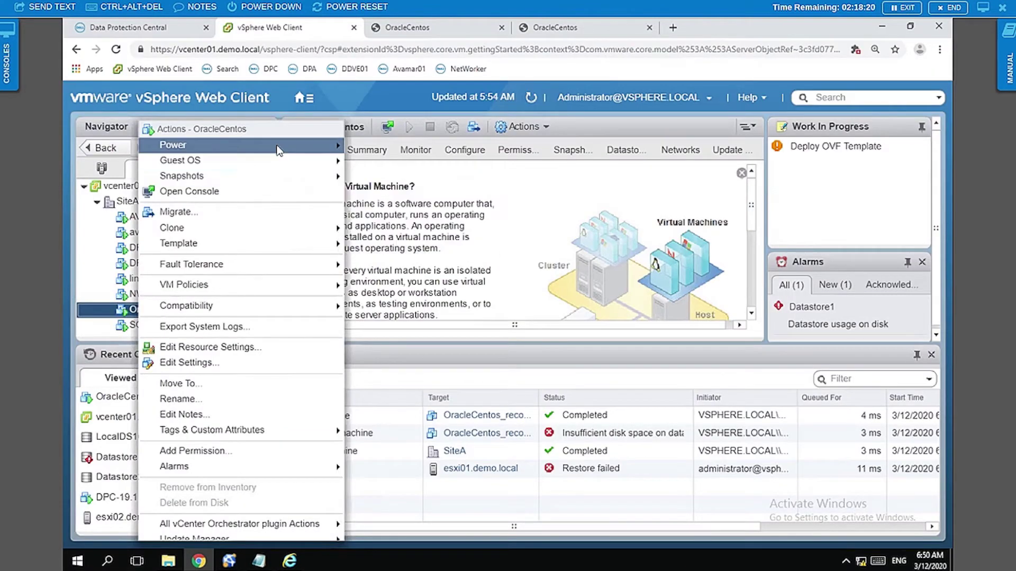
mouse_move(278, 150)
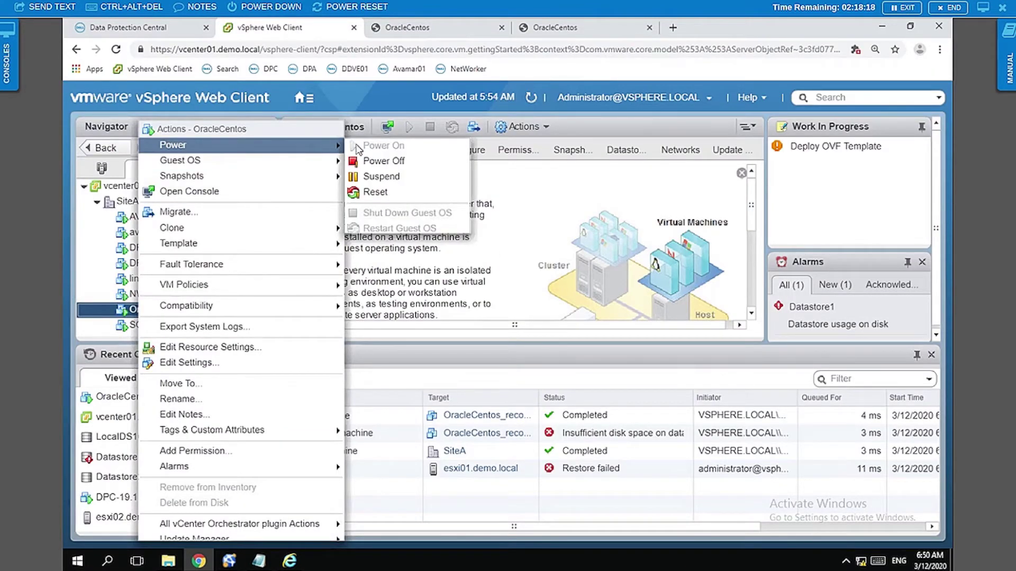
left_click(376, 161)
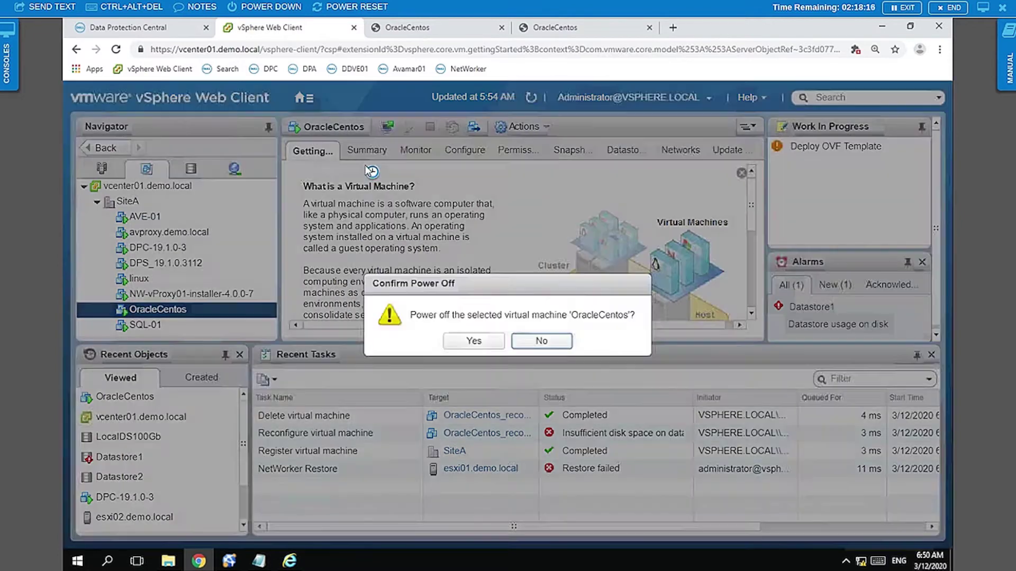
left_click(493, 342)
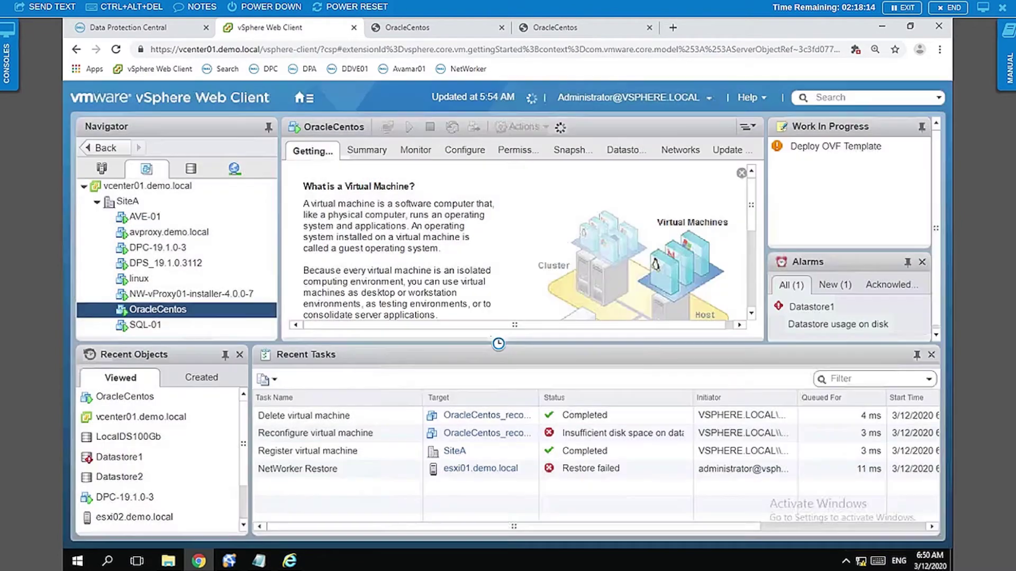
Delete OracleCentos from disk, then view the LocalDS100Gb datastore summary
right_click(172, 315)
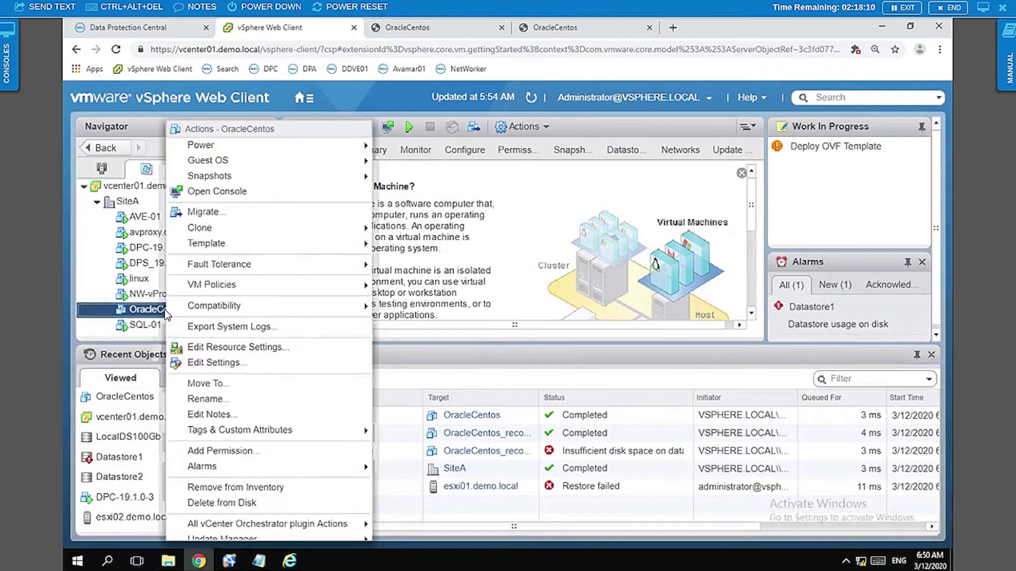
left_click(227, 503)
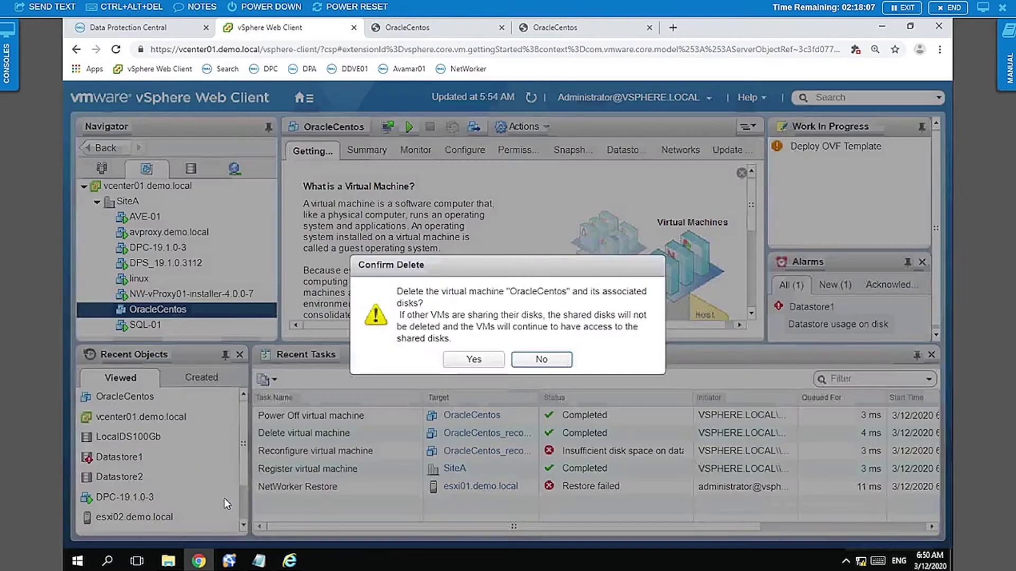
left_click(489, 359)
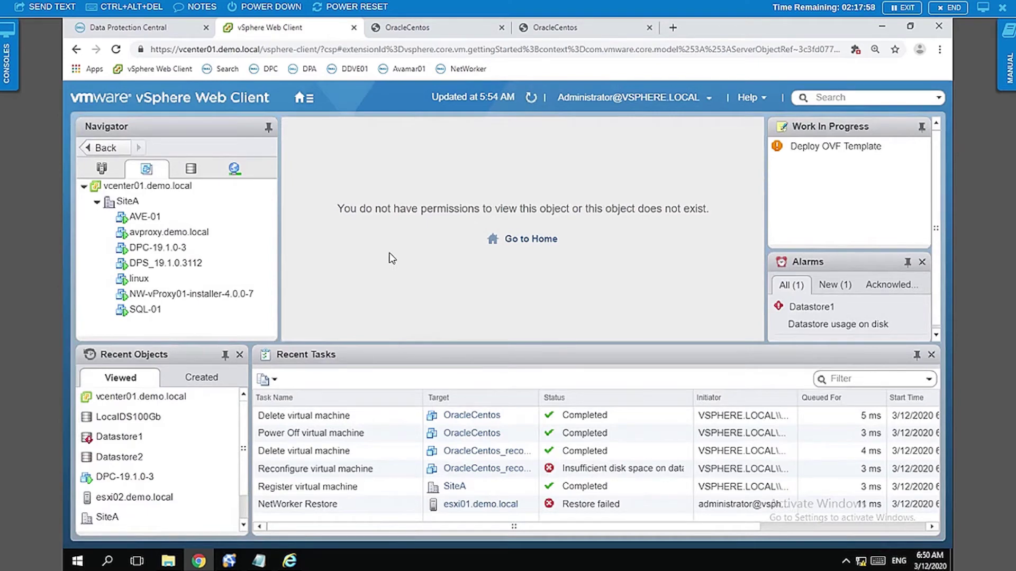
left_click(203, 258)
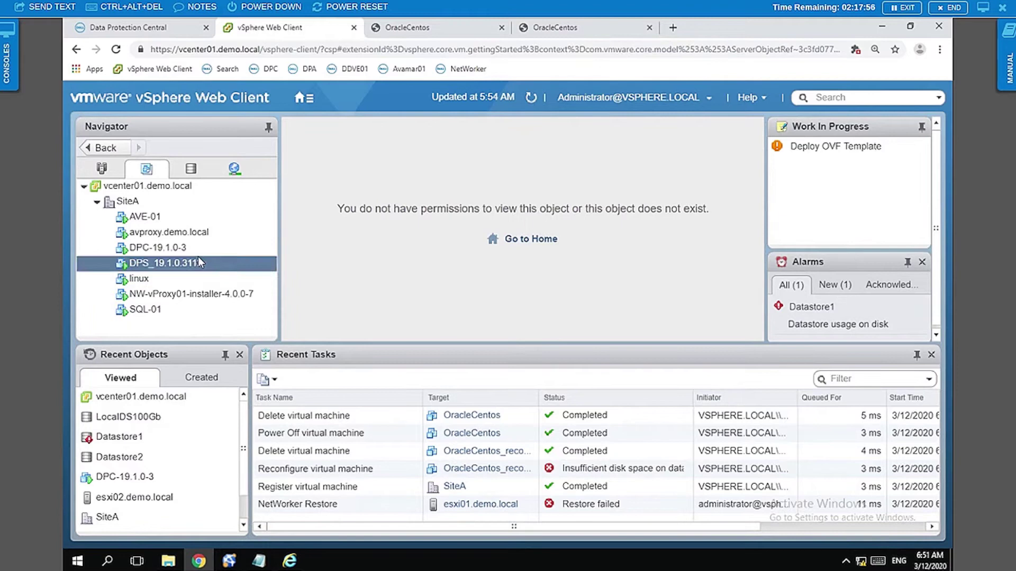
left_click(190, 169)
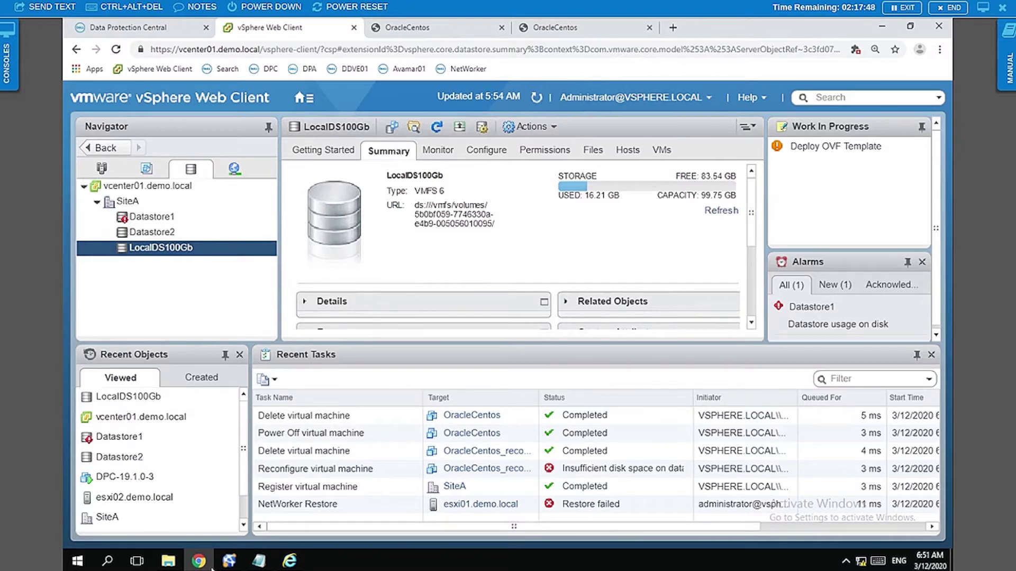
In NetWorker's Recover view, start a new Virtual Machine Recovery from vcenter01.demo.local
left_click(228, 562)
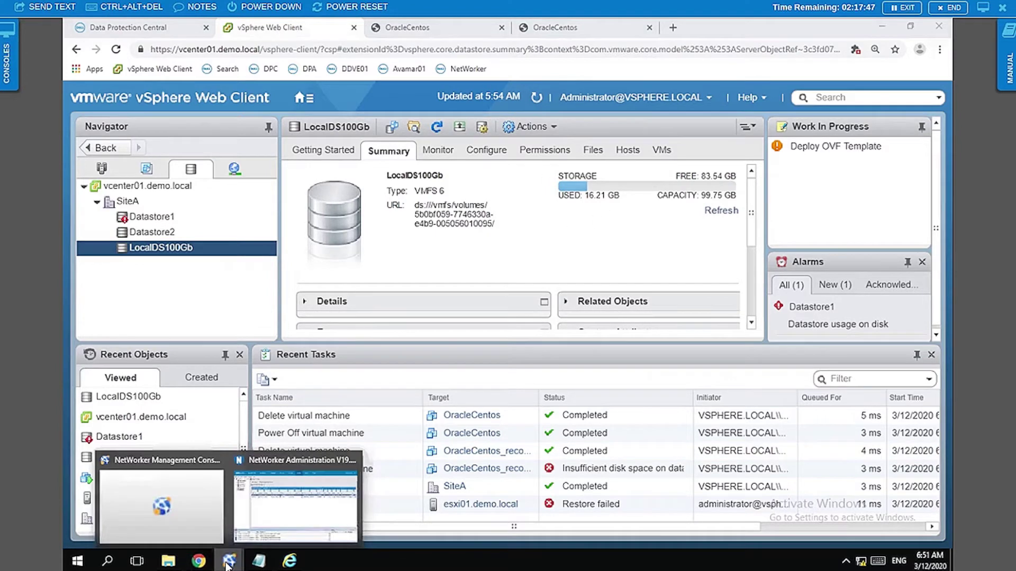
left_click(272, 523)
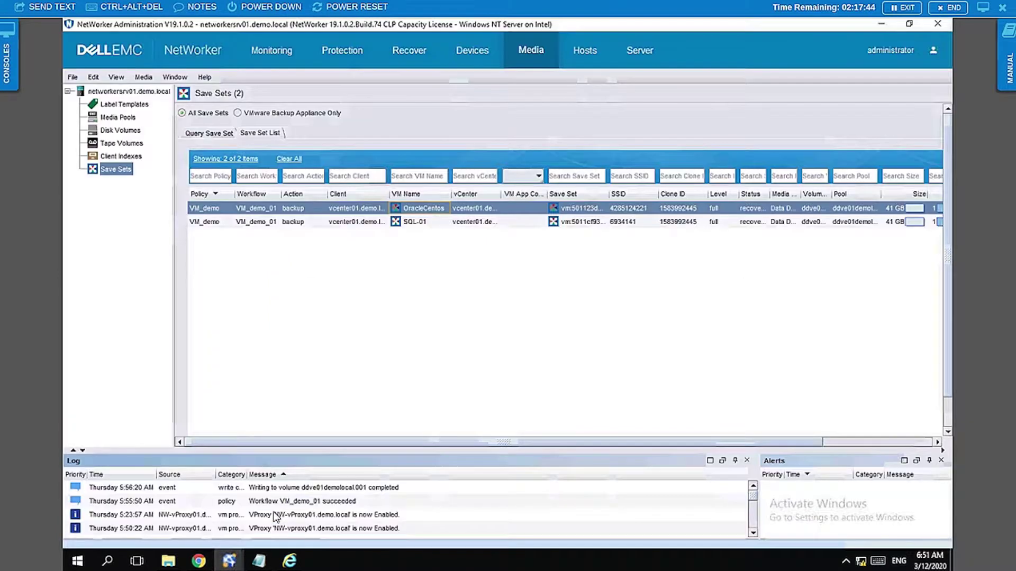
left_click(417, 49)
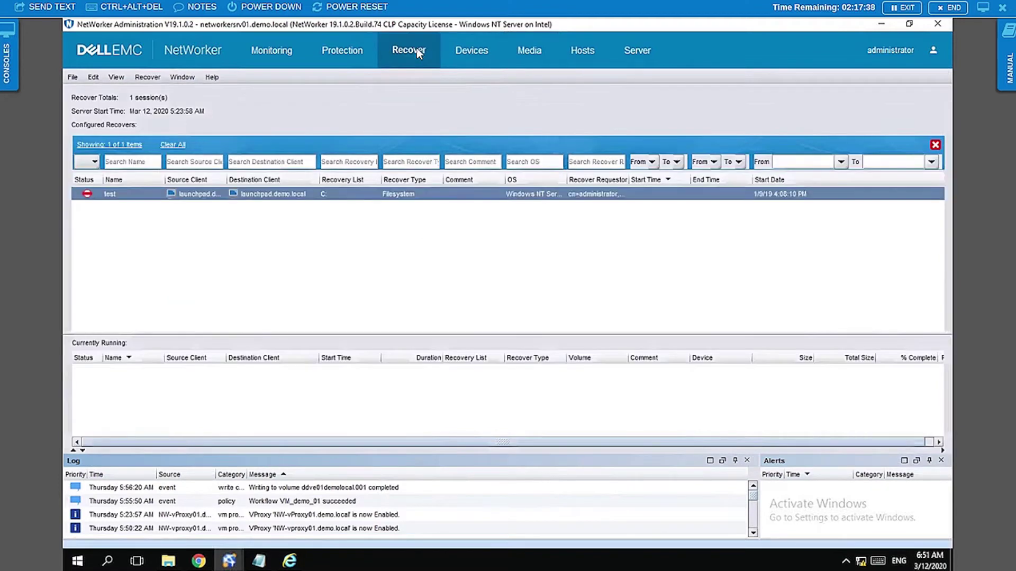
right_click(276, 261)
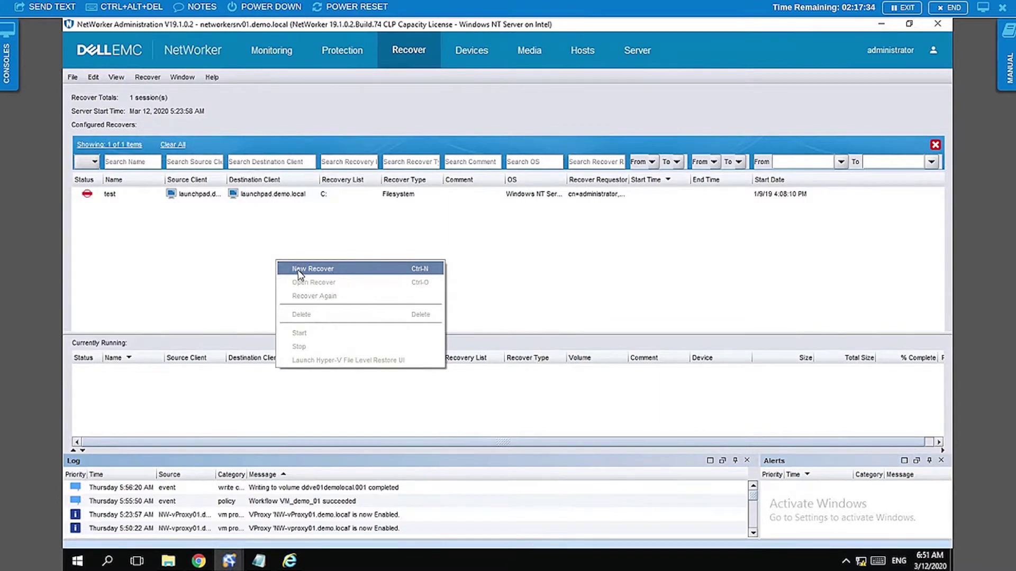
left_click(298, 269)
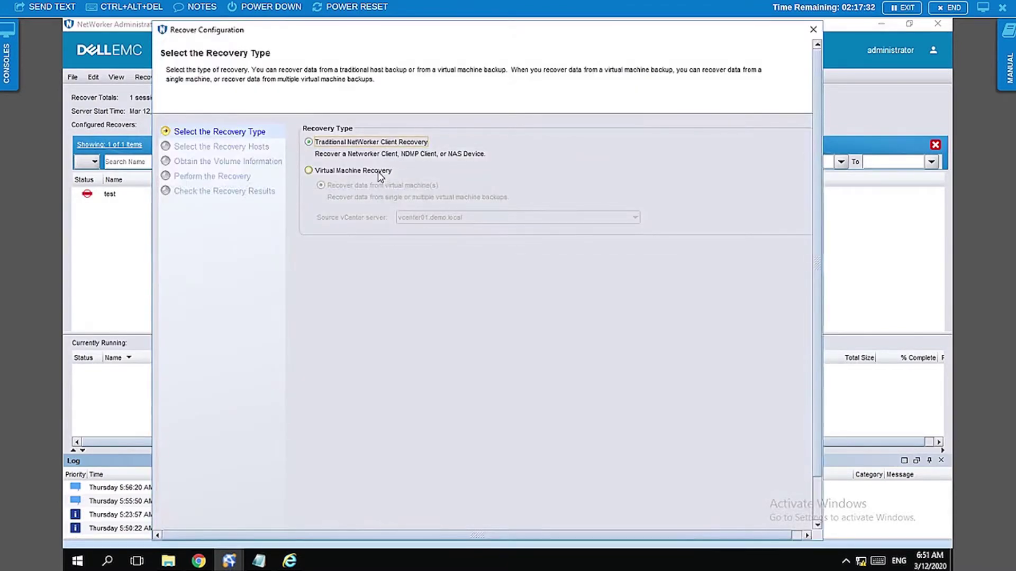
left_click(353, 171)
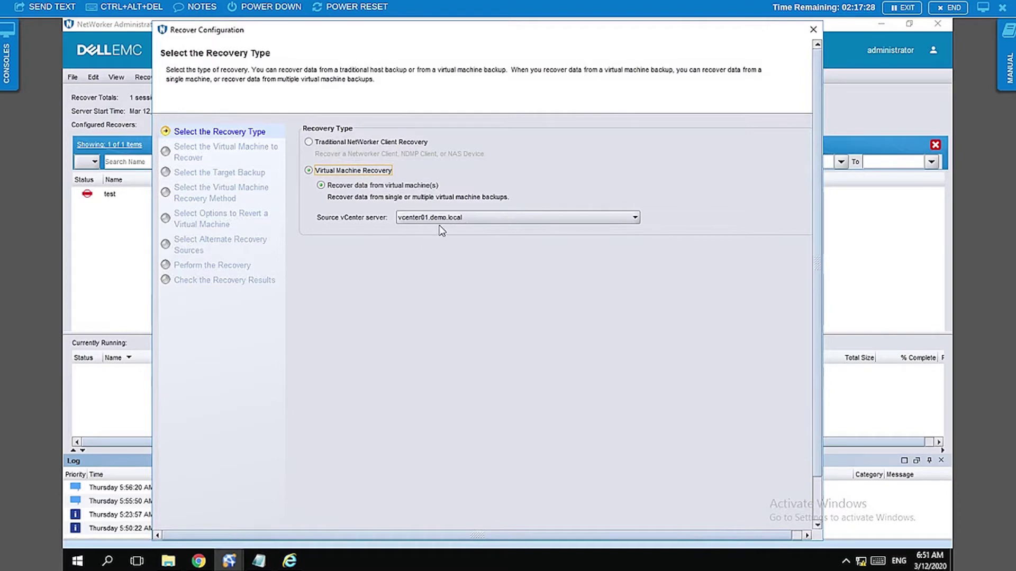
left_click(817, 504)
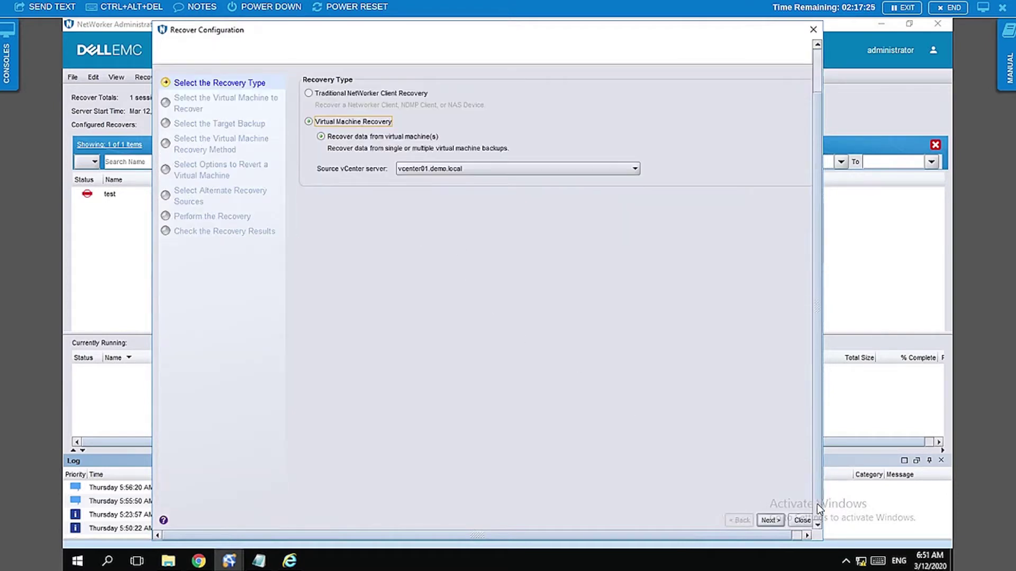
Pick OracleCentos as the source virtual machine to recover
left_click(772, 520)
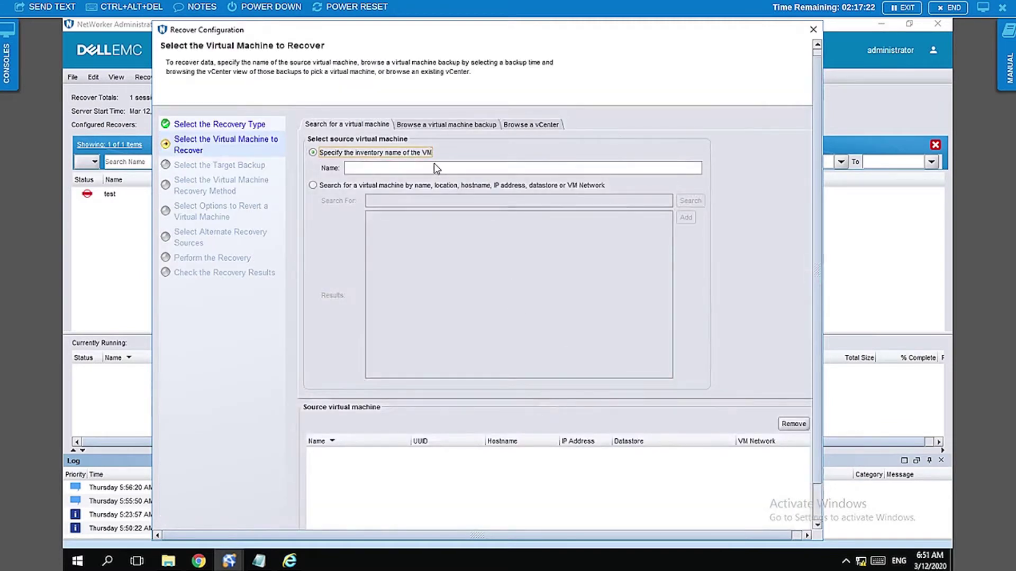
left_click(434, 167)
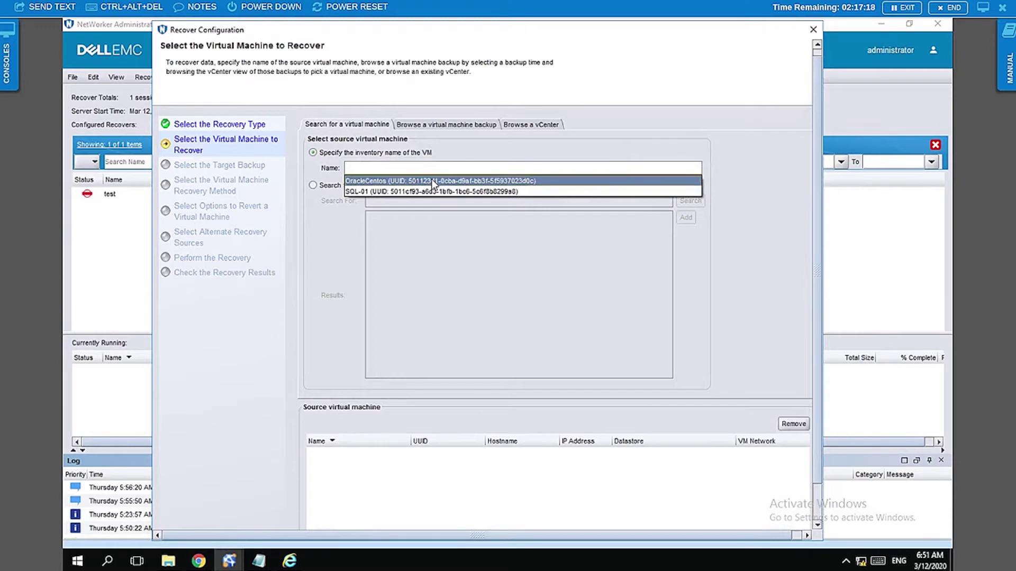
left_click(431, 180)
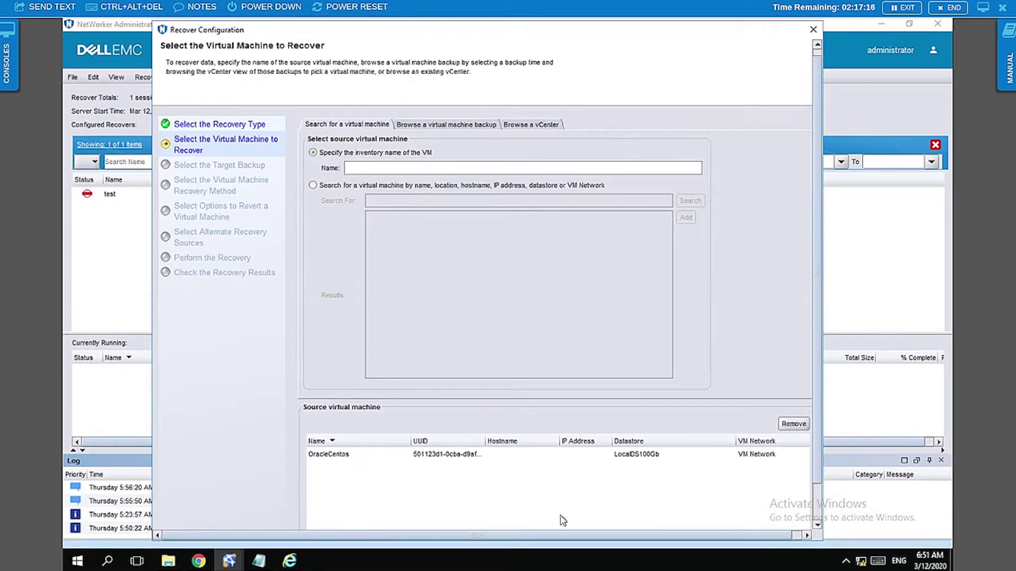
scroll(763, 530, "down", 3)
Choose the 3/12/20 5:54:04 AM backup as the recovery target
left_click(768, 521)
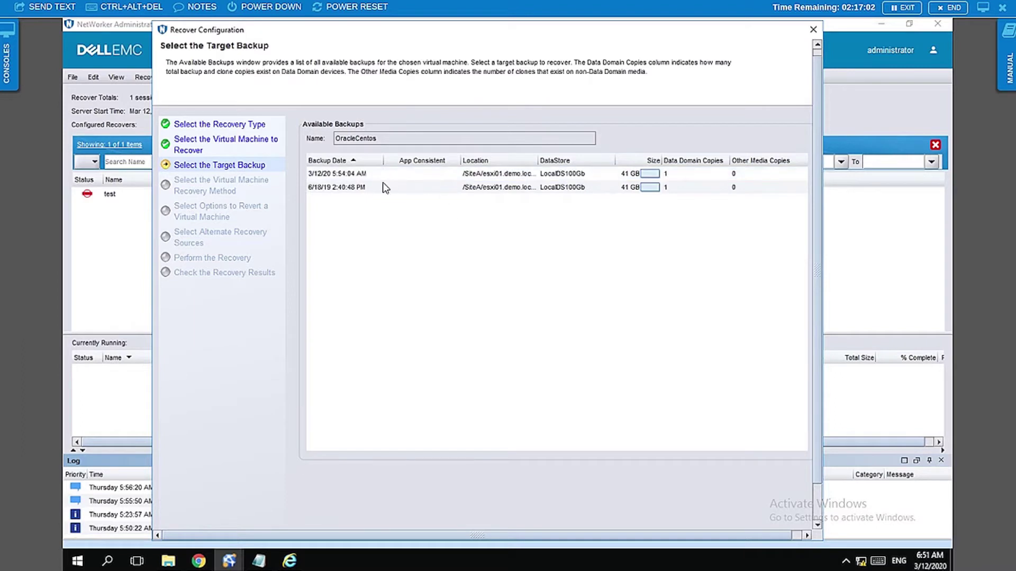
left_click(364, 195)
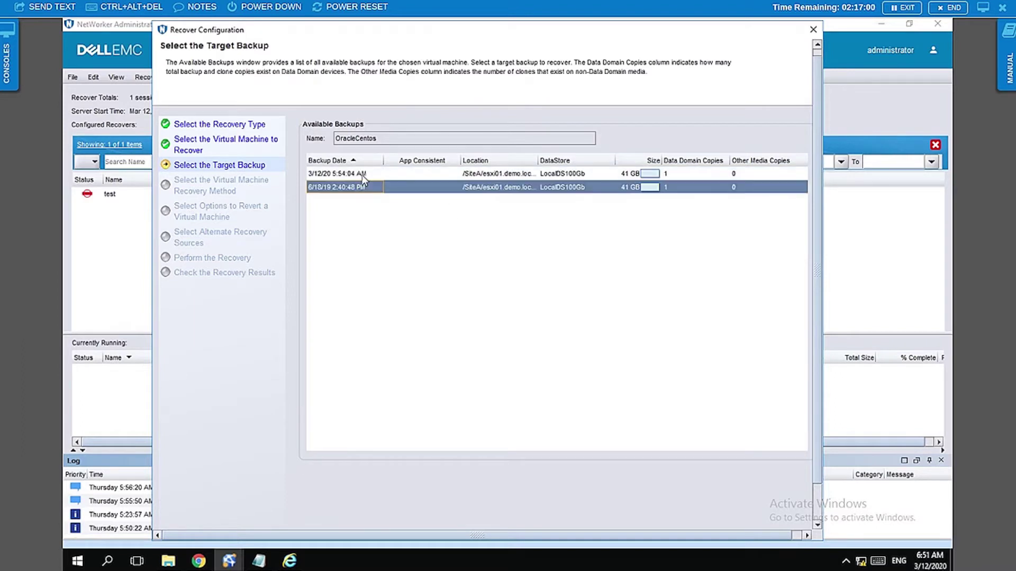
left_click(364, 176)
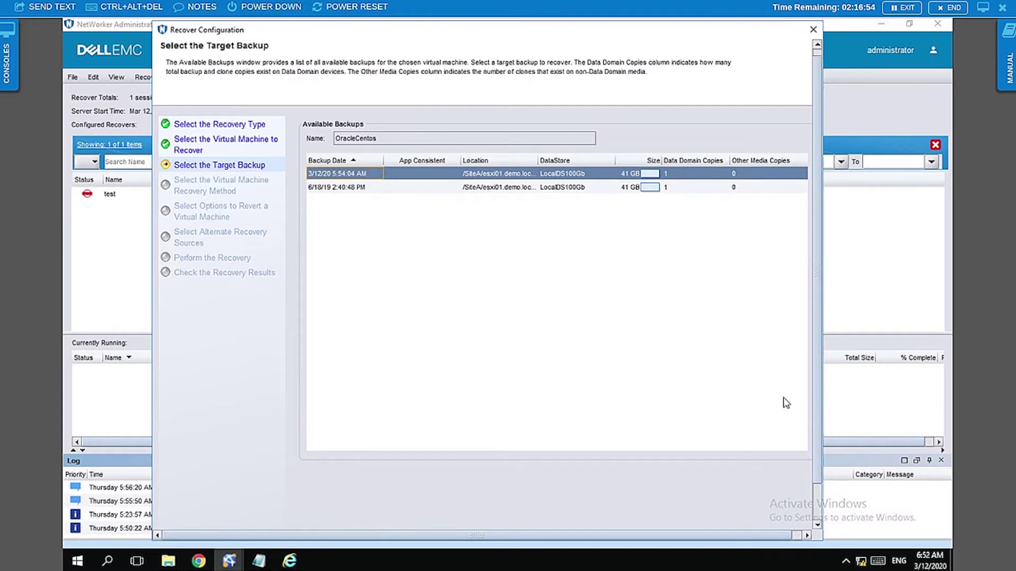
scroll(814, 513, "down", 2)
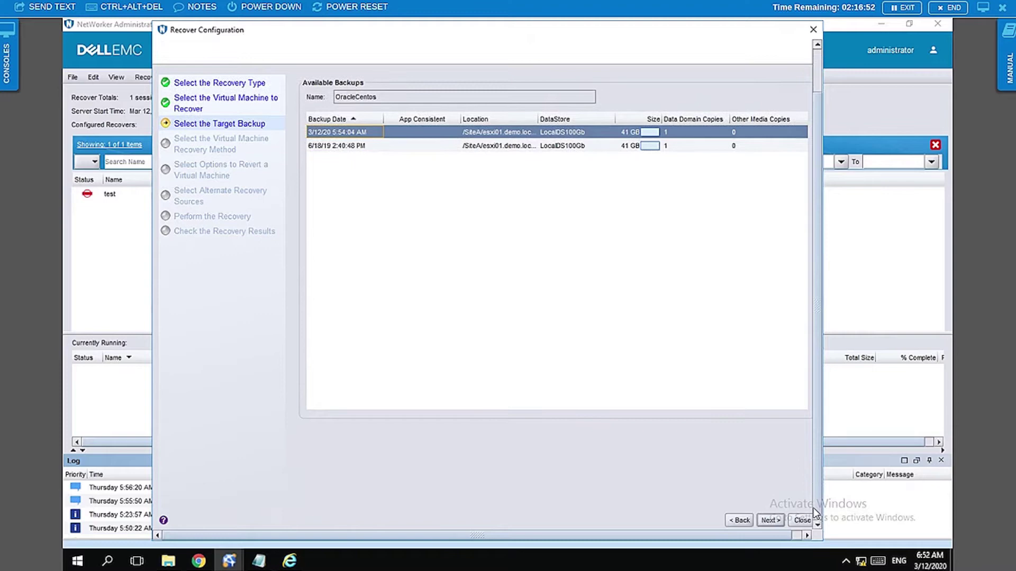
left_click(768, 521)
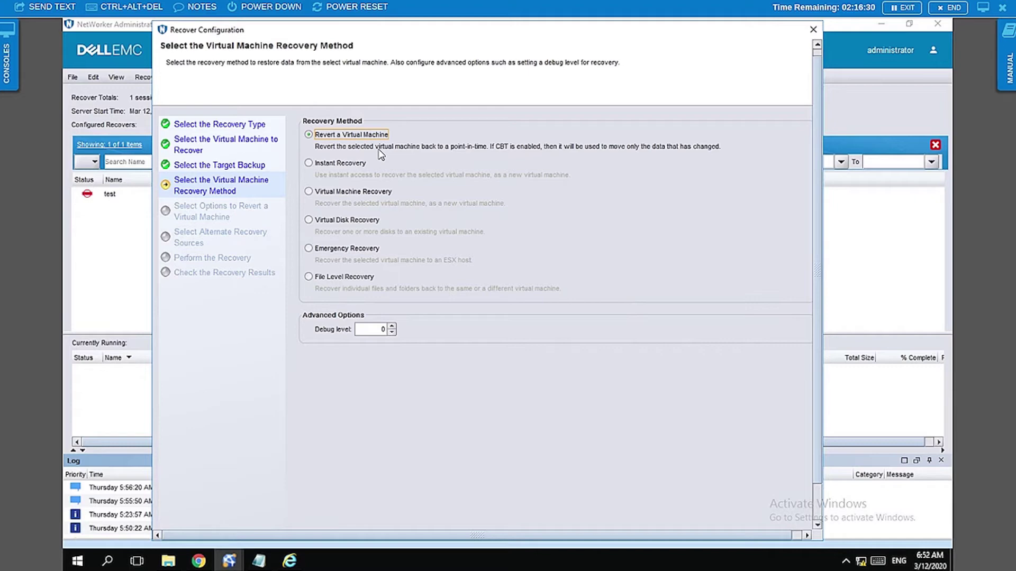
Select Instant Recovery as the recovery method
left_click(324, 164)
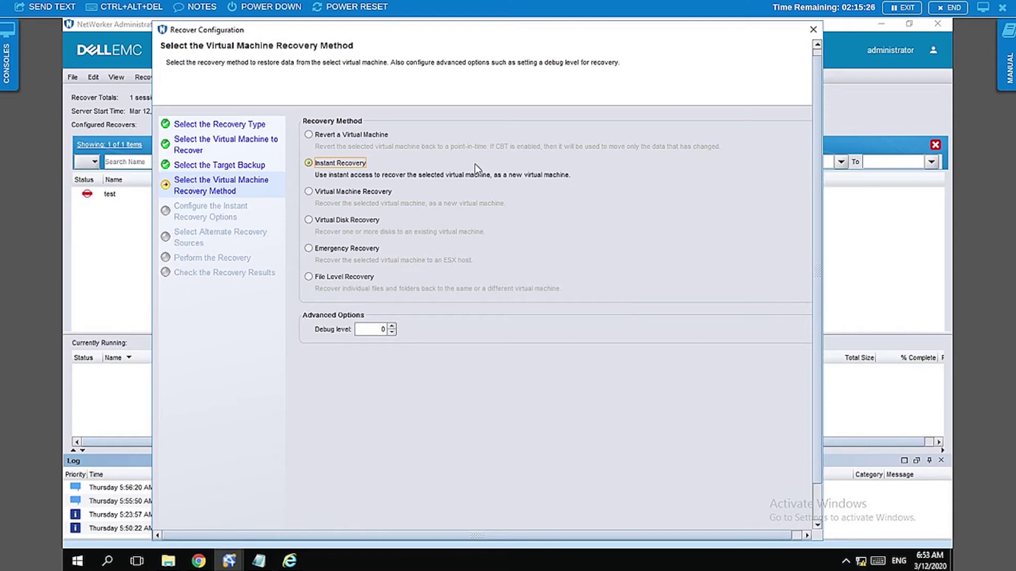
Switch the recovery method to Virtual Machine Recovery, restoring as a new VM
left_click(324, 195)
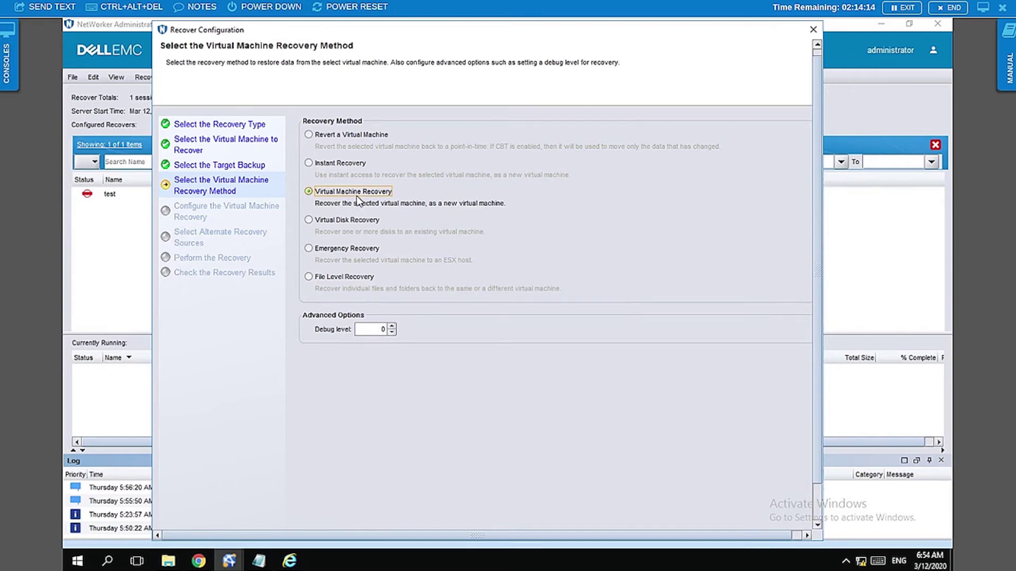
Set OracleCentos to recover to its original vCenter location
left_click(817, 520)
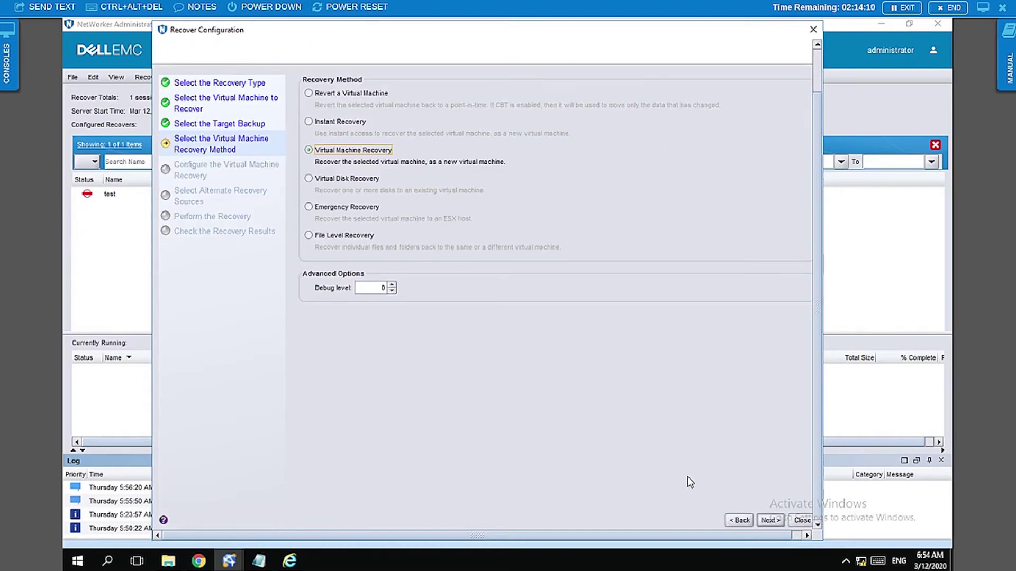
left_click(776, 520)
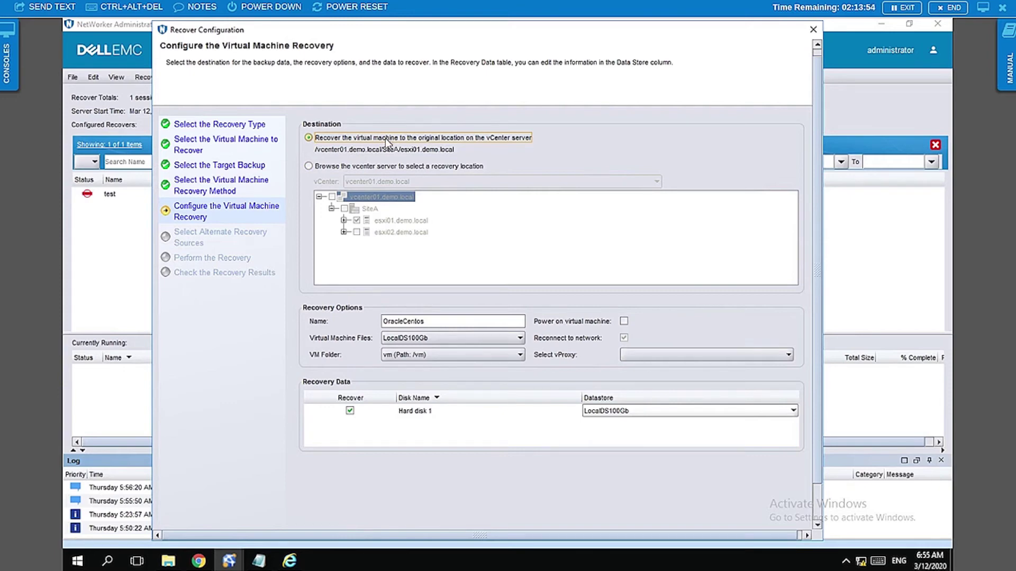
left_click(381, 169)
left_click(381, 167)
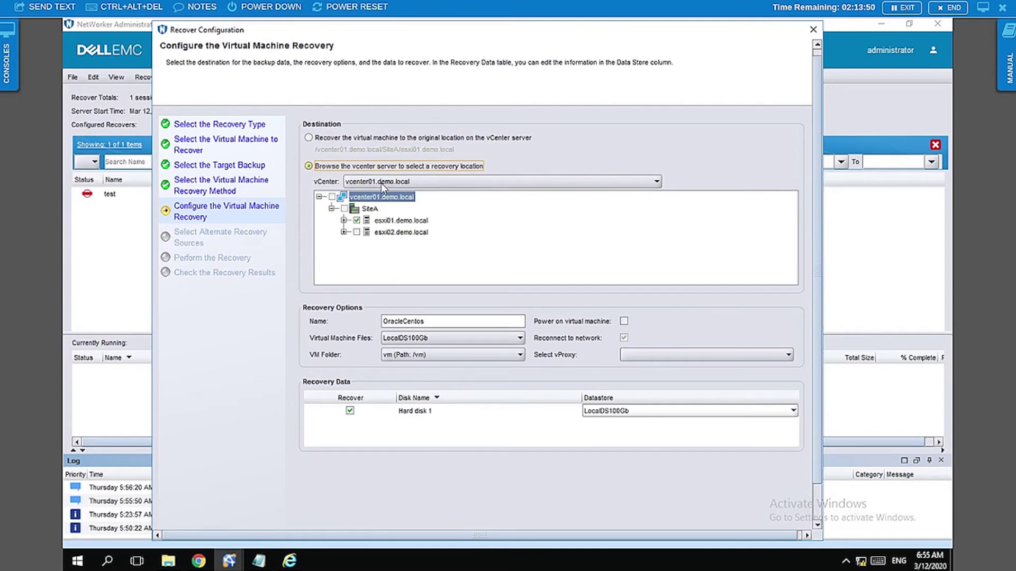
left_click(381, 183)
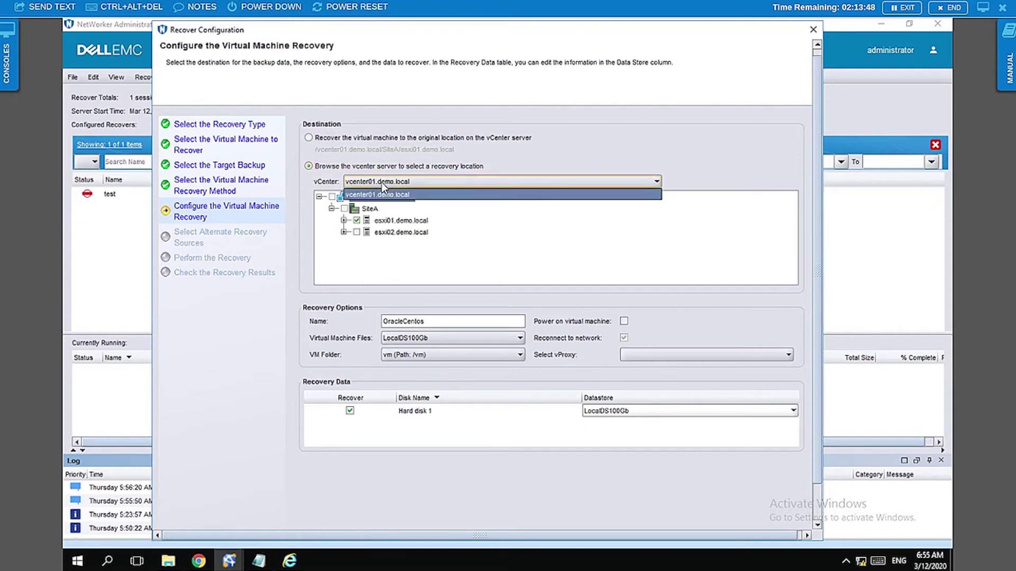
left_click(373, 144)
left_click(373, 138)
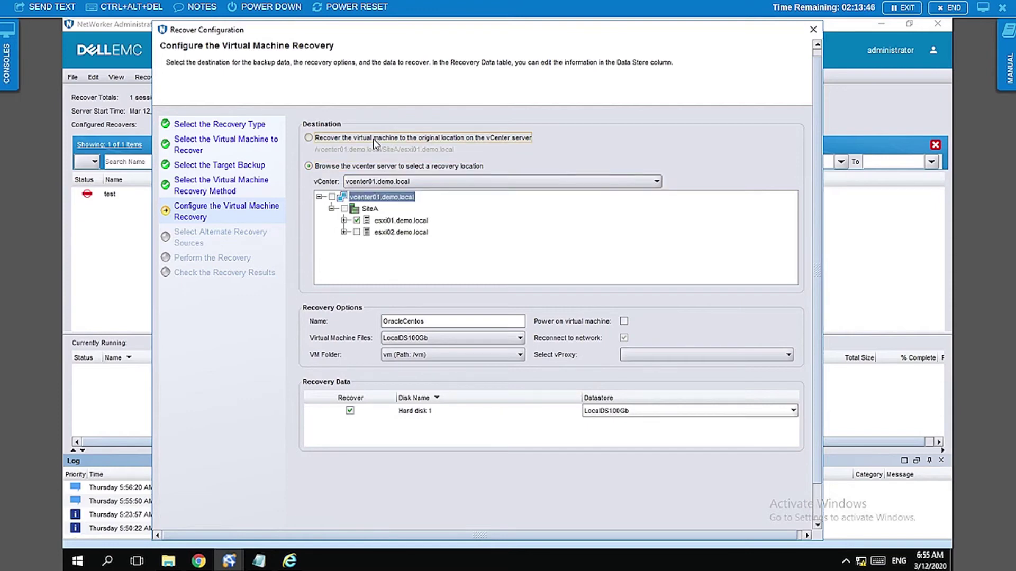
Keep LocalDS100Gb as the VM files datastore and leave vProxy unset
left_click(504, 338)
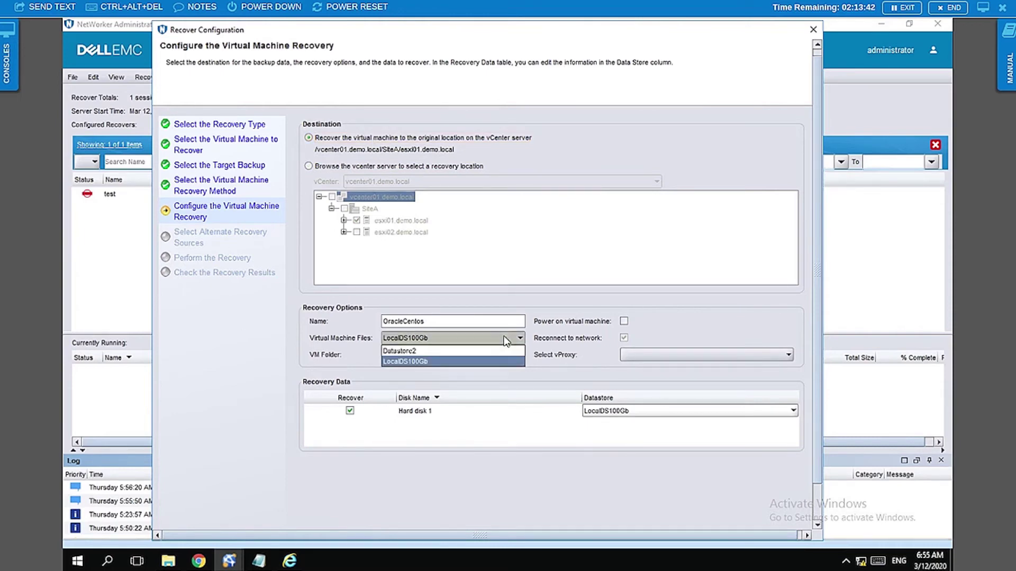
left_click(505, 341)
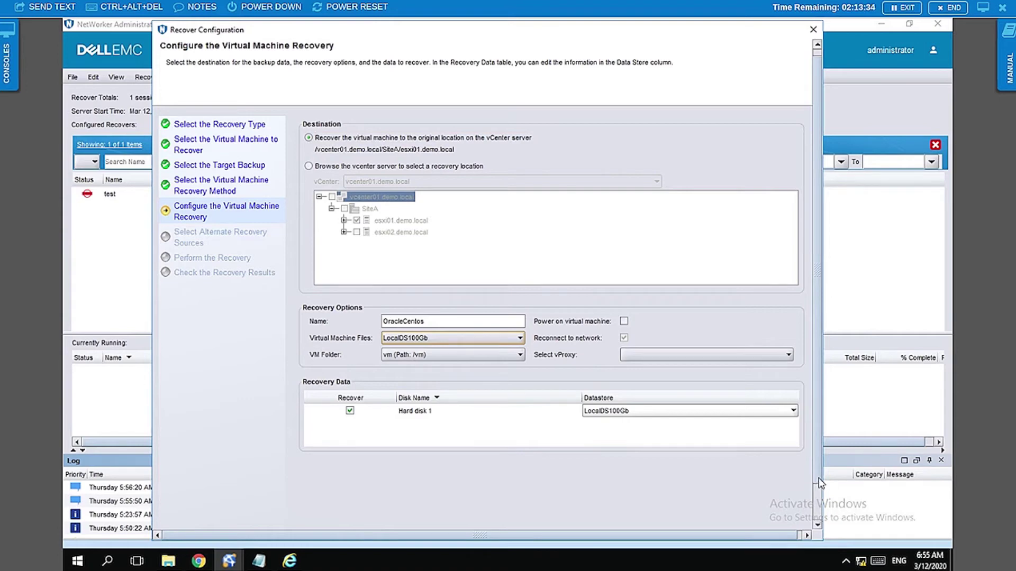
left_click(818, 497)
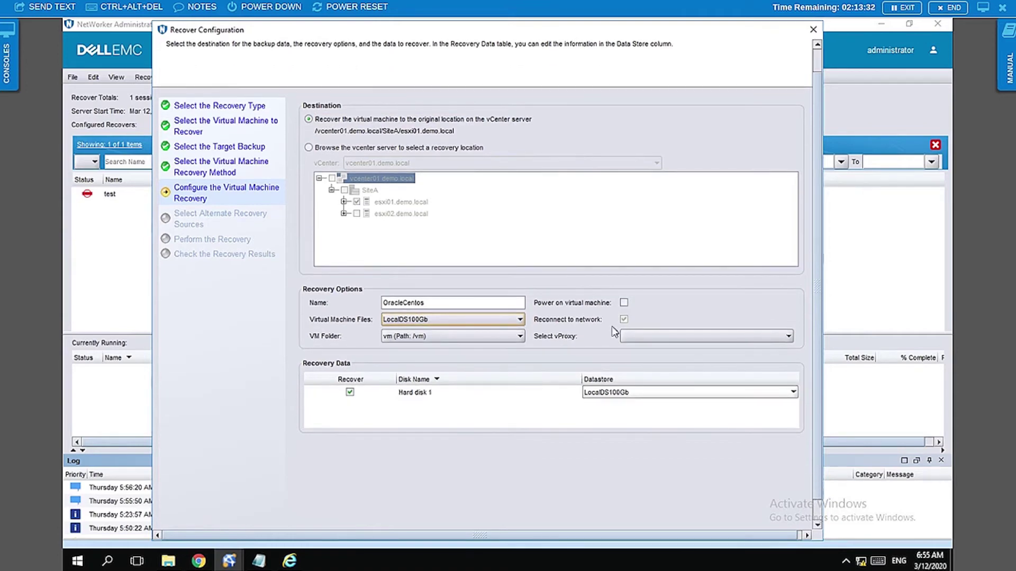
scroll(561, 322, "up", 1)
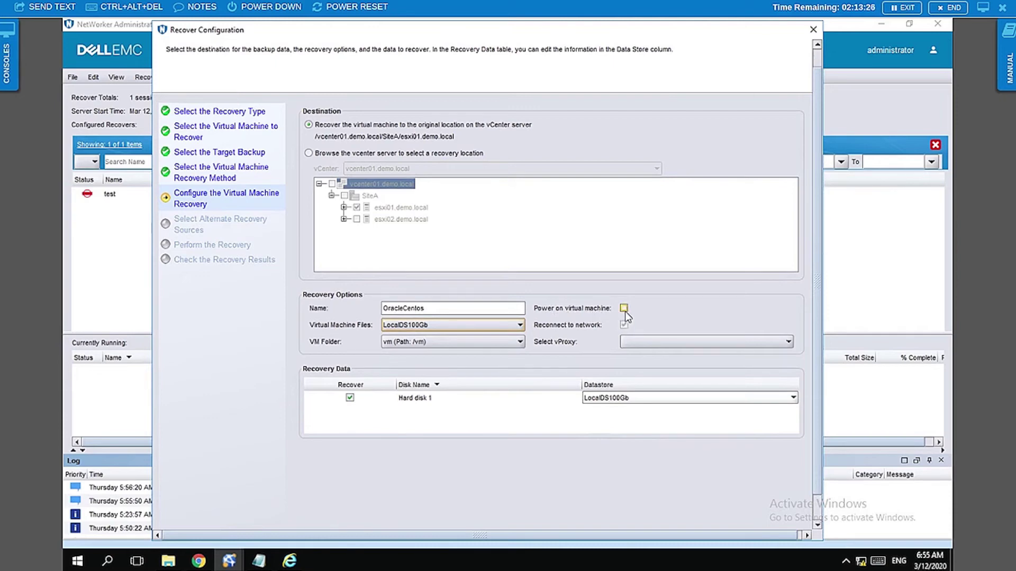
left_click(697, 339)
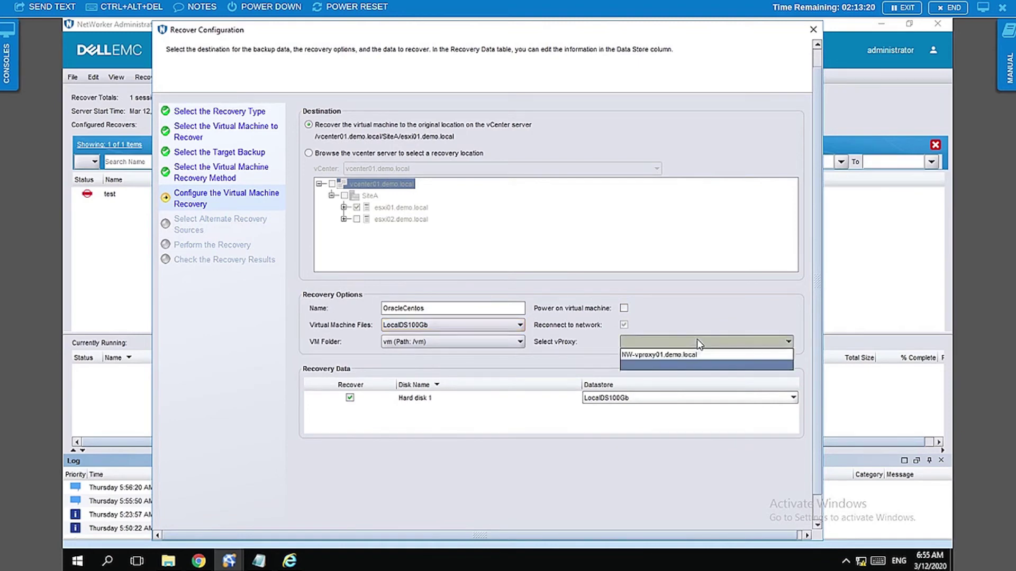
left_click(691, 329)
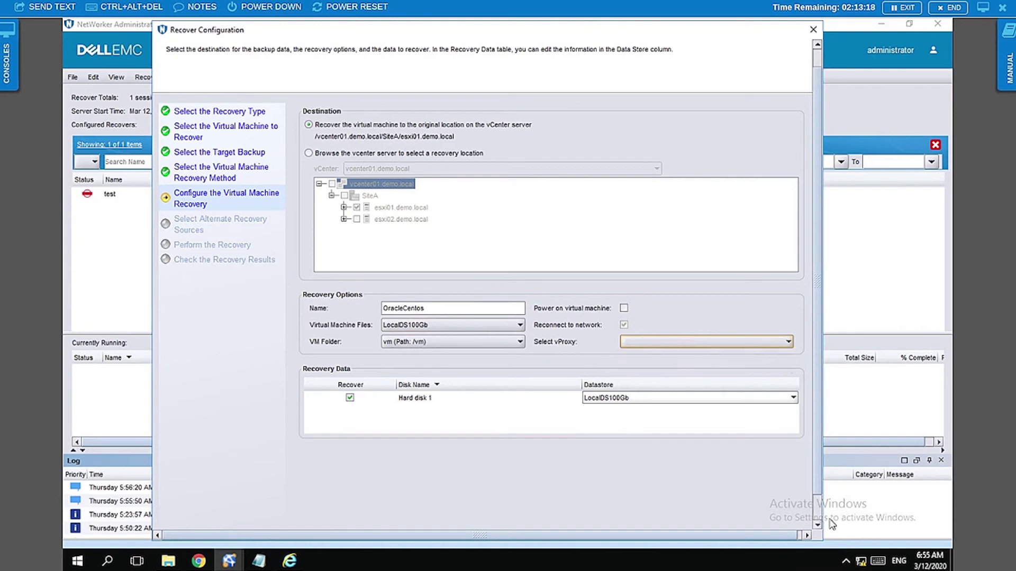
scroll(788, 530, "down", 1)
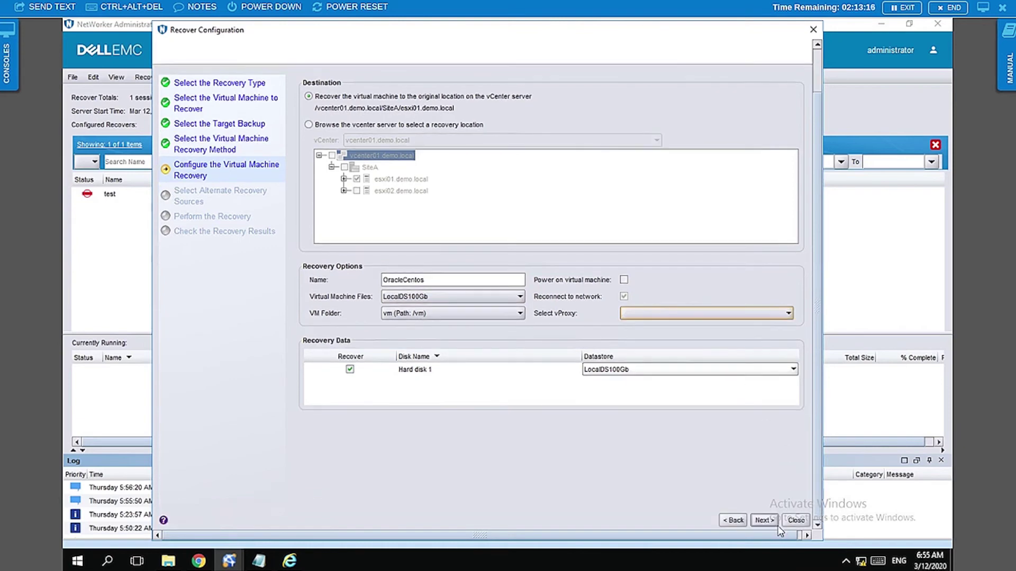
Name the recovery 'vm-recovery-demo' and run it
left_click(765, 522)
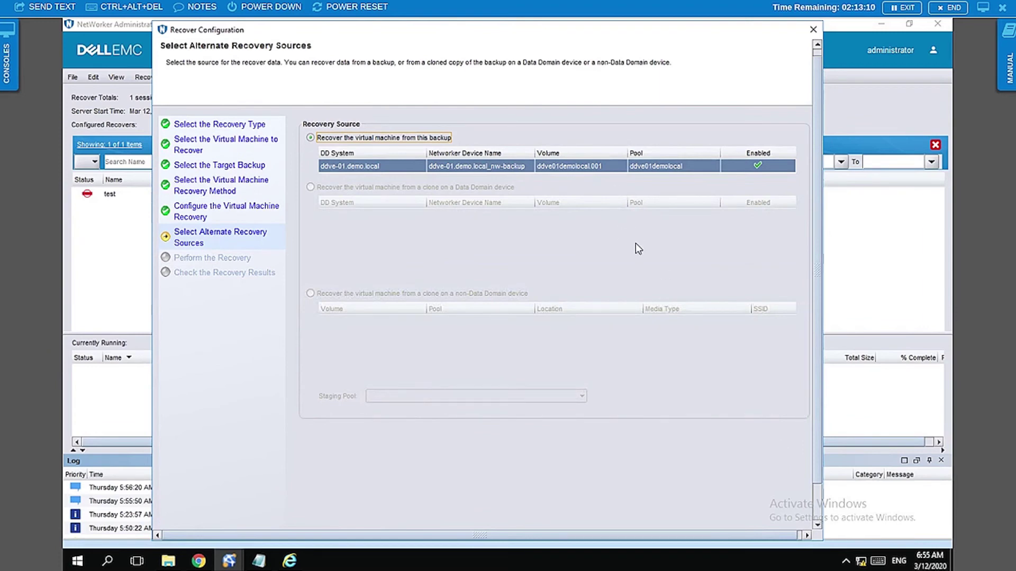
left_click(818, 515)
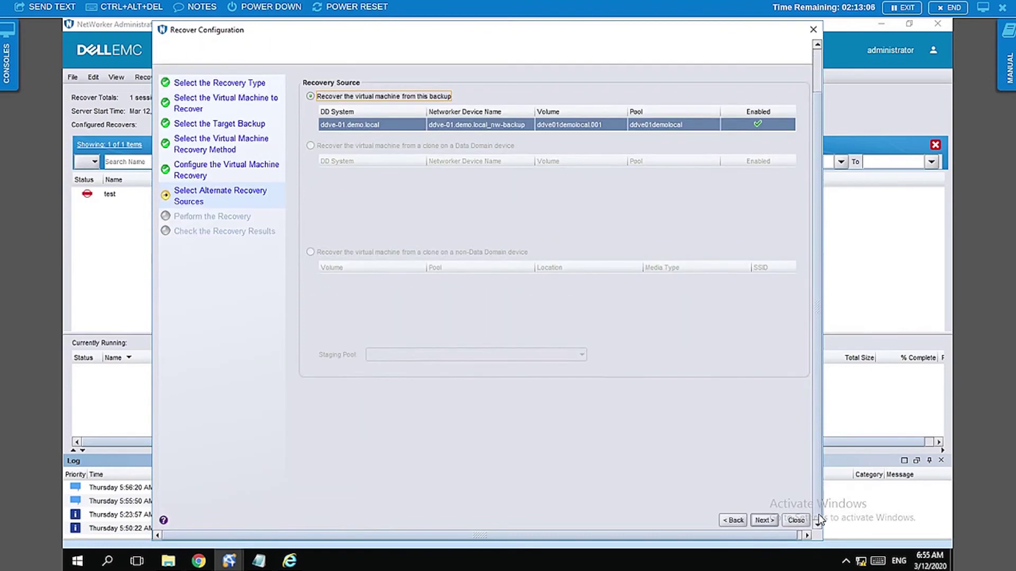
left_click(764, 520)
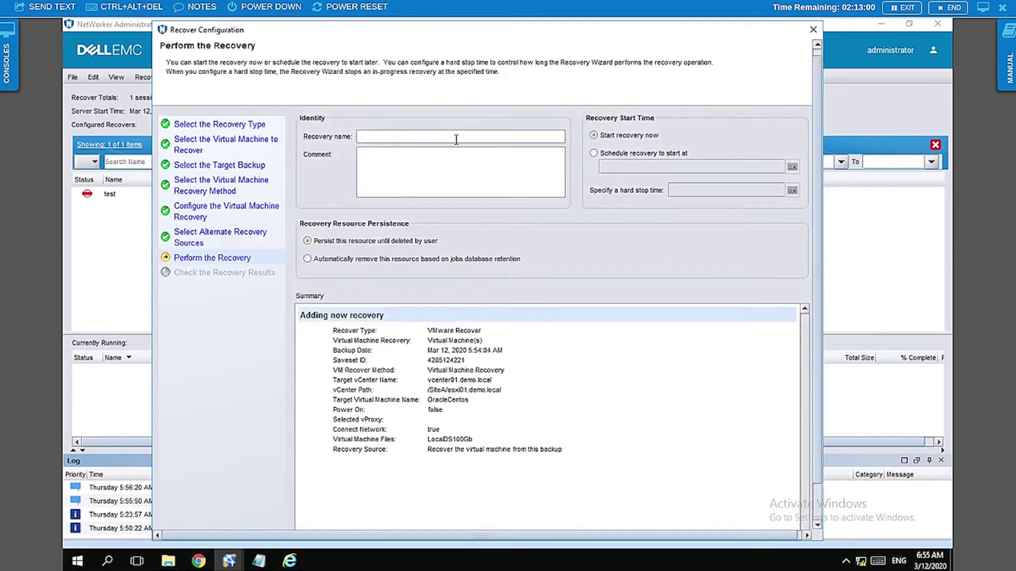
type("vm-recovery-demo")
scroll(817, 511, "down", 3)
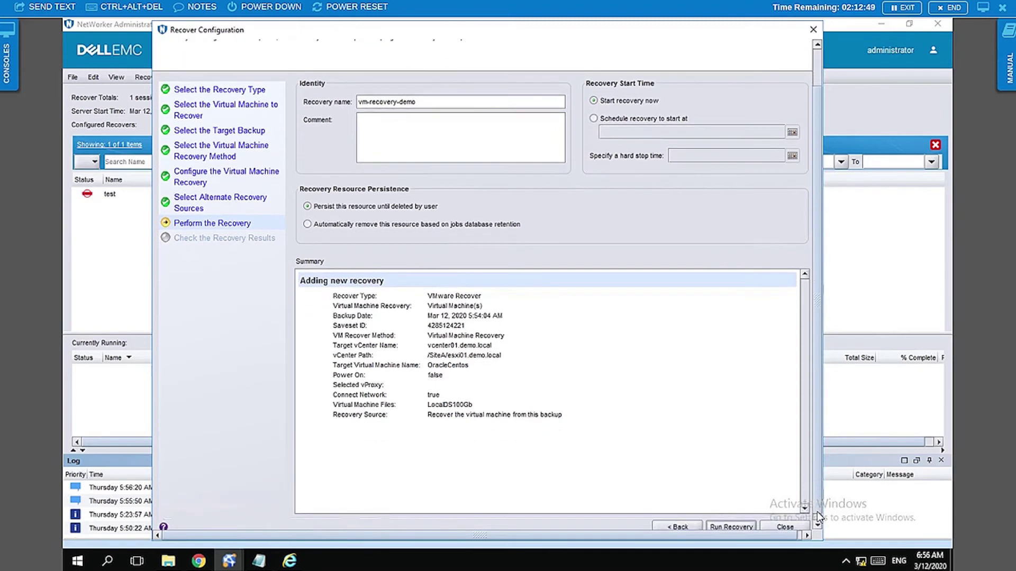
scroll(769, 523, "down", 1)
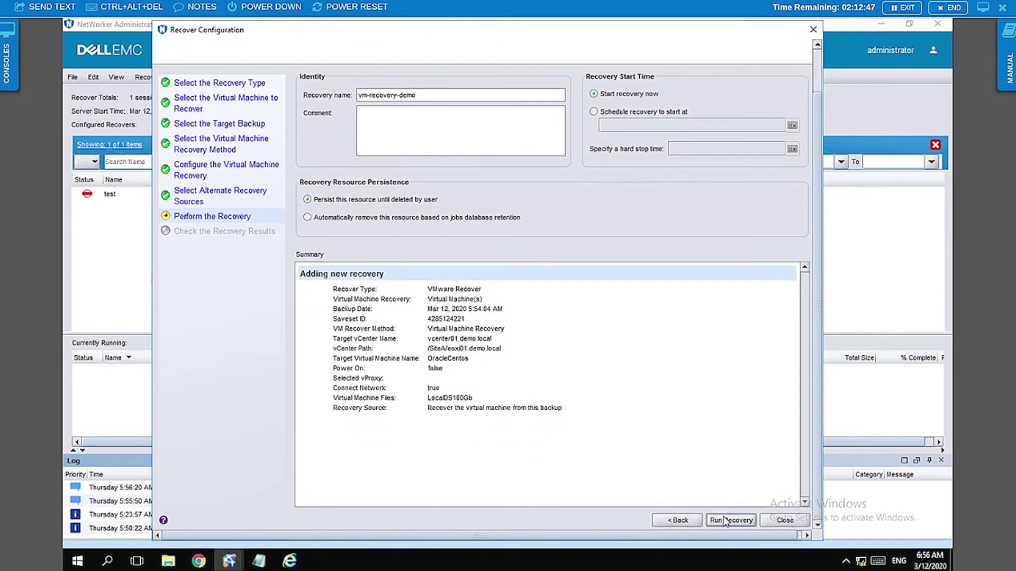
left_click(725, 520)
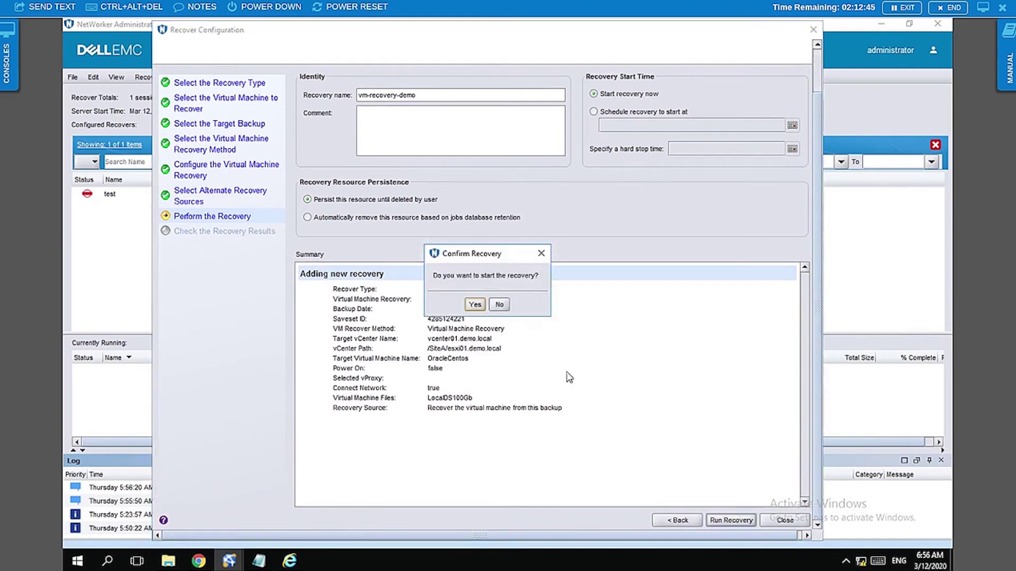
Confirm the run, finish once 41 GB restore, and select vm-recovery-demo in Configured Recoveries
left_click(479, 307)
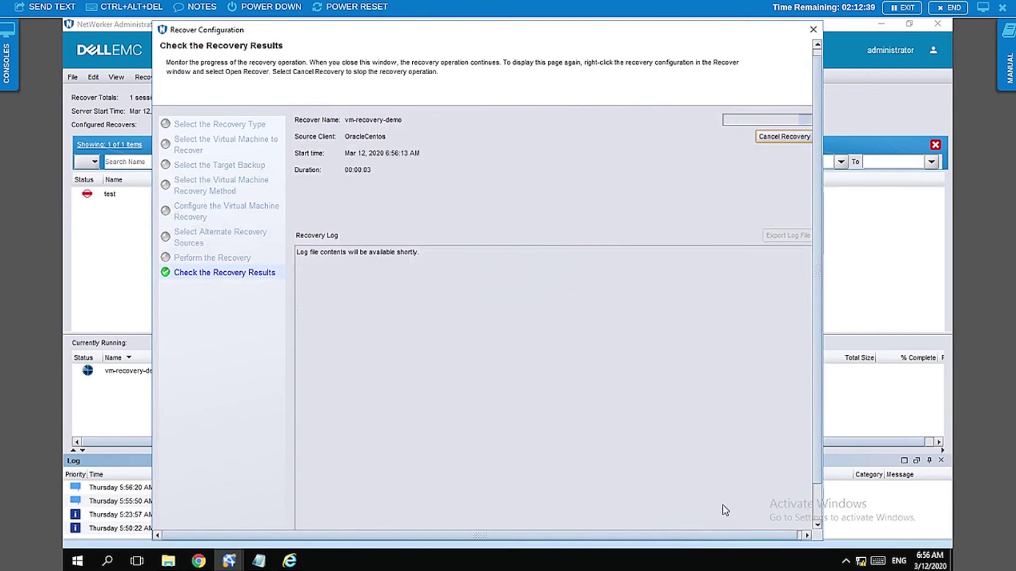
left_click(818, 522)
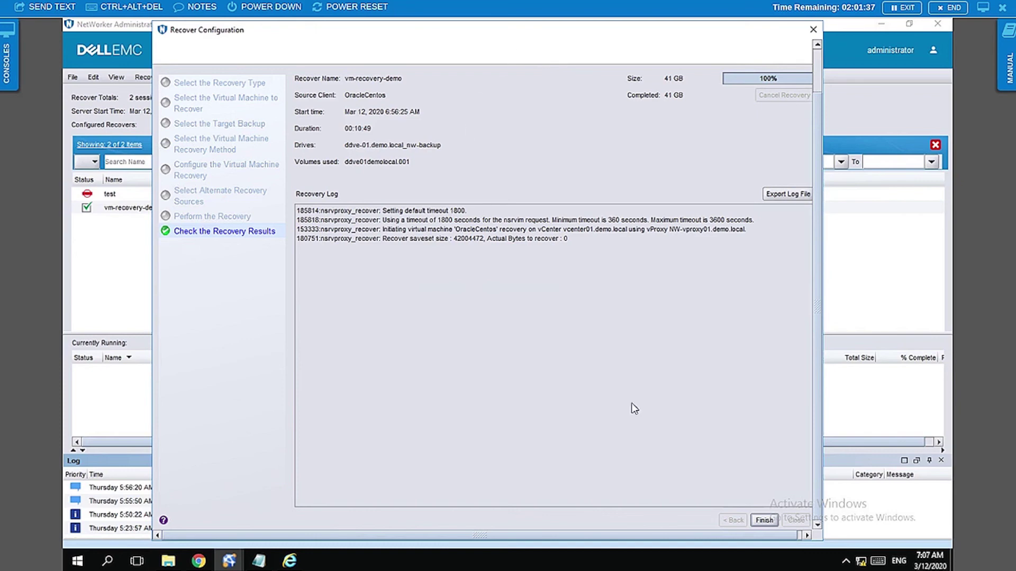
left_click(762, 520)
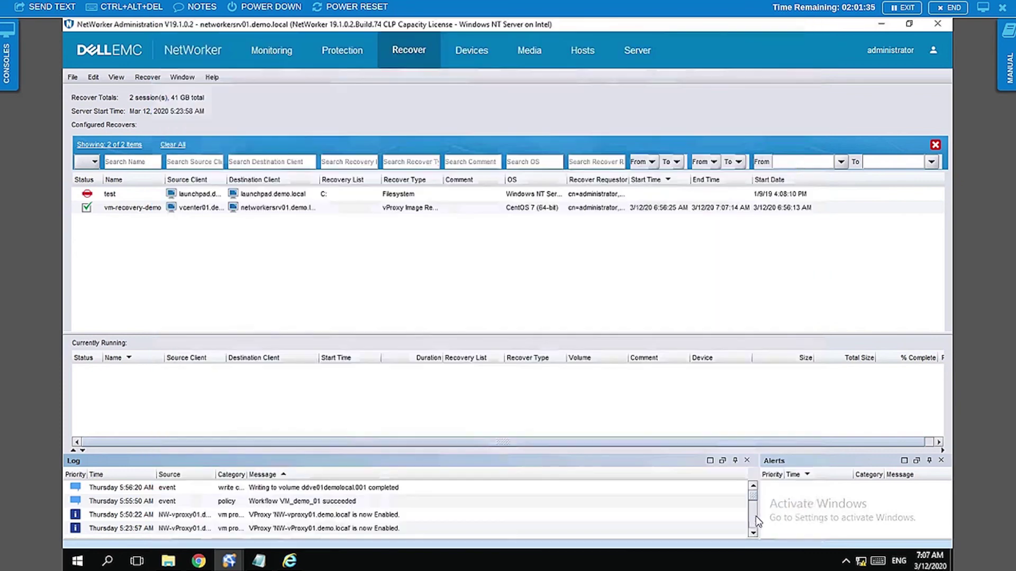
left_click(630, 209)
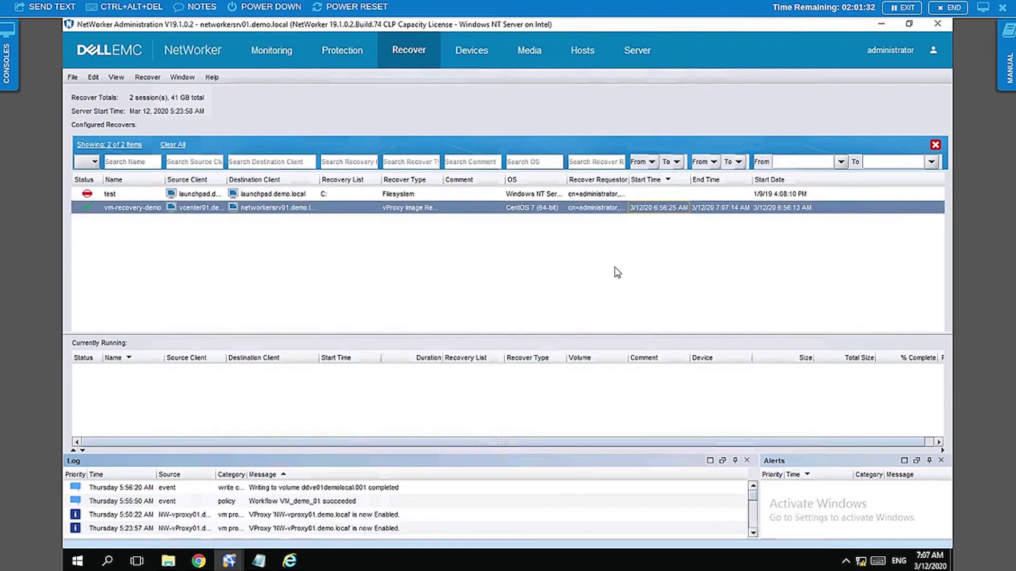
Check the completed NetWorker Restore task and open OracleCentos in VMs and Templates
left_click(200, 562)
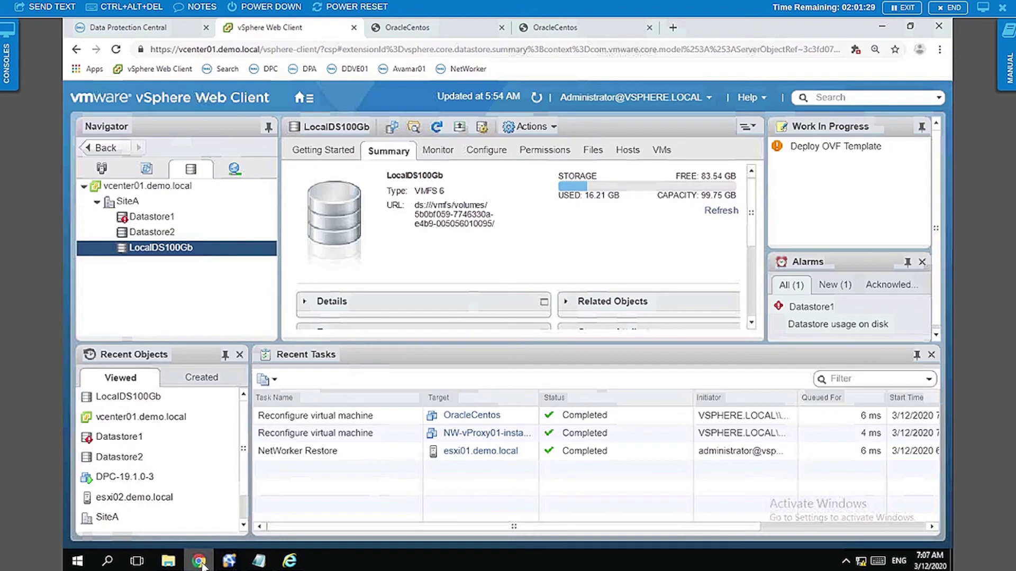
left_click(514, 440)
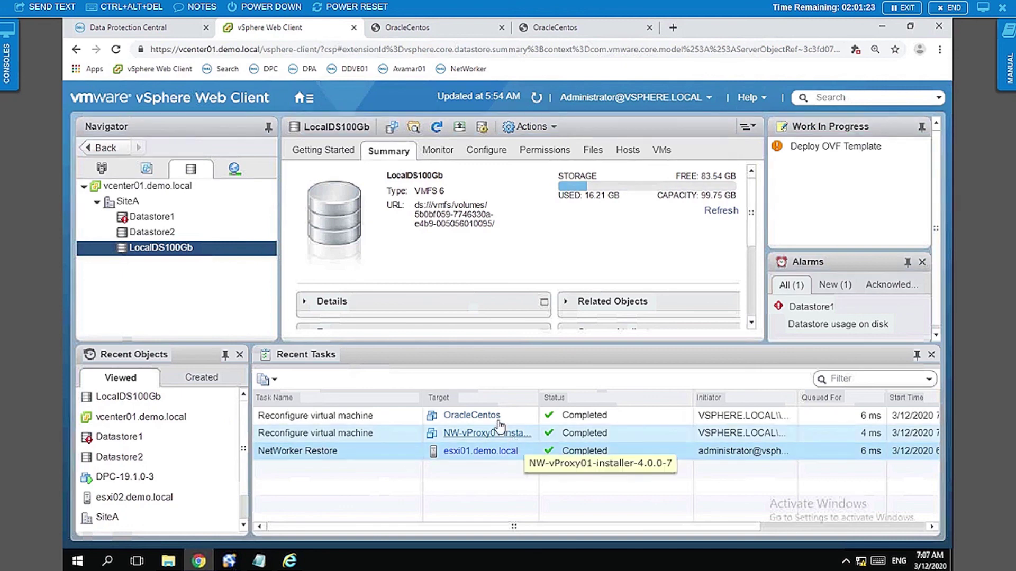
left_click(148, 170)
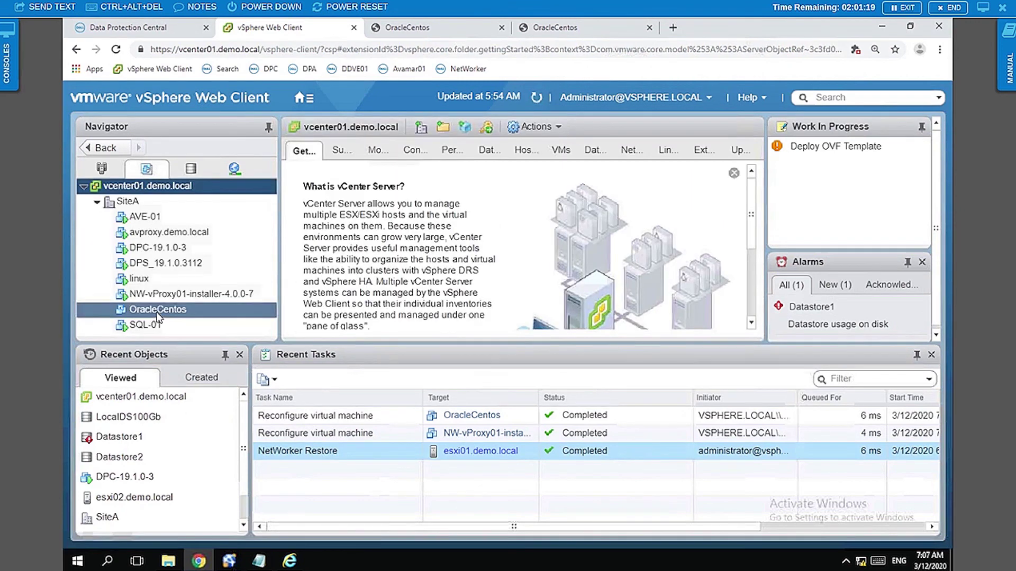
left_click(157, 310)
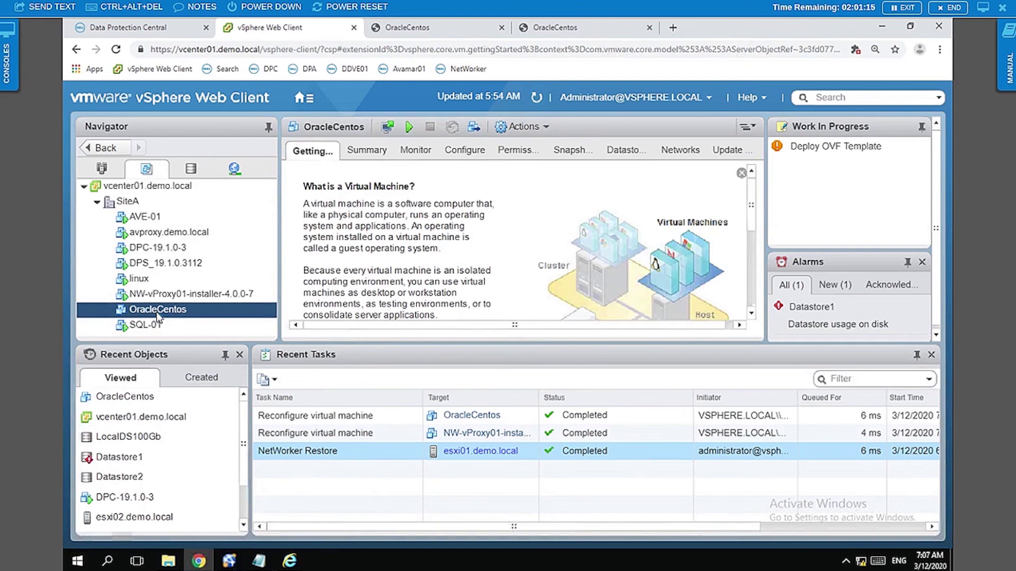
Power on the restored OracleCentos VM from its context menu in the SiteA inventory
right_click(158, 316)
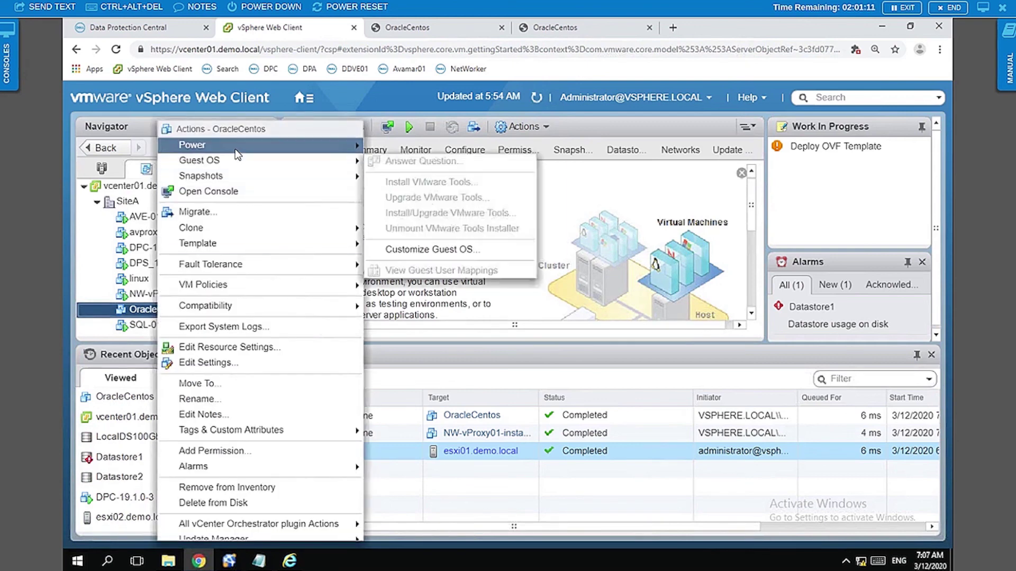
mouse_move(238, 145)
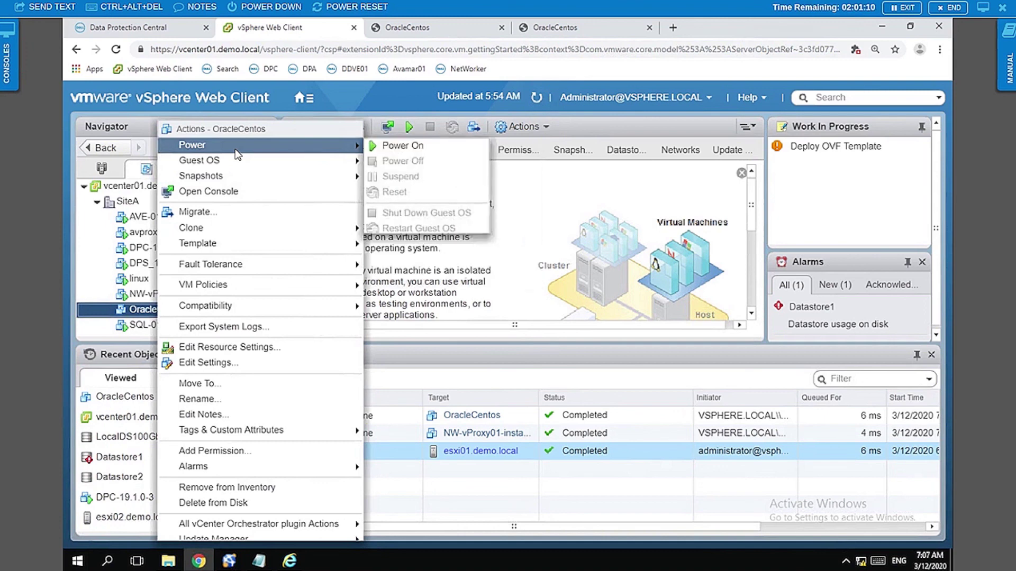
left_click(389, 146)
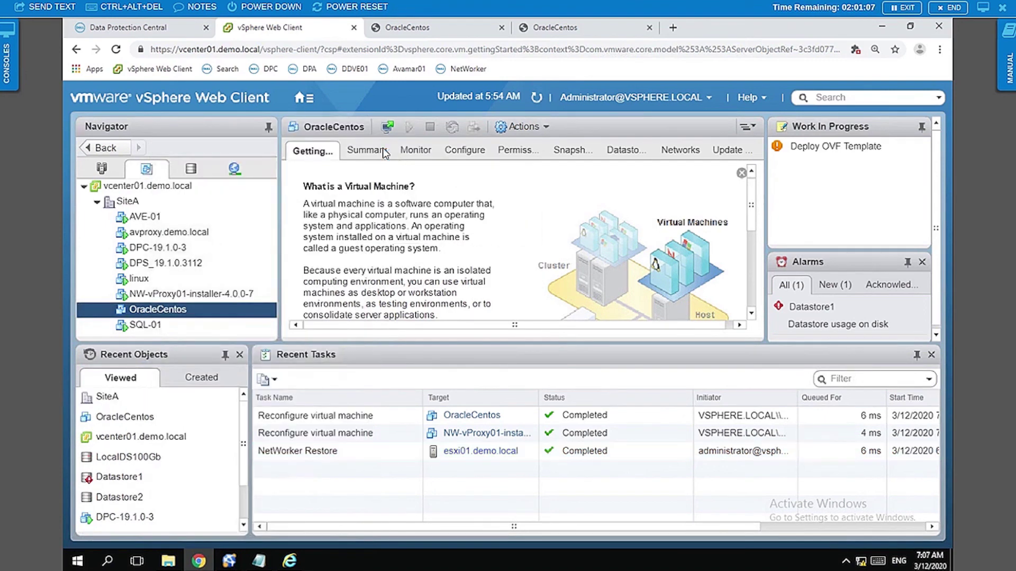